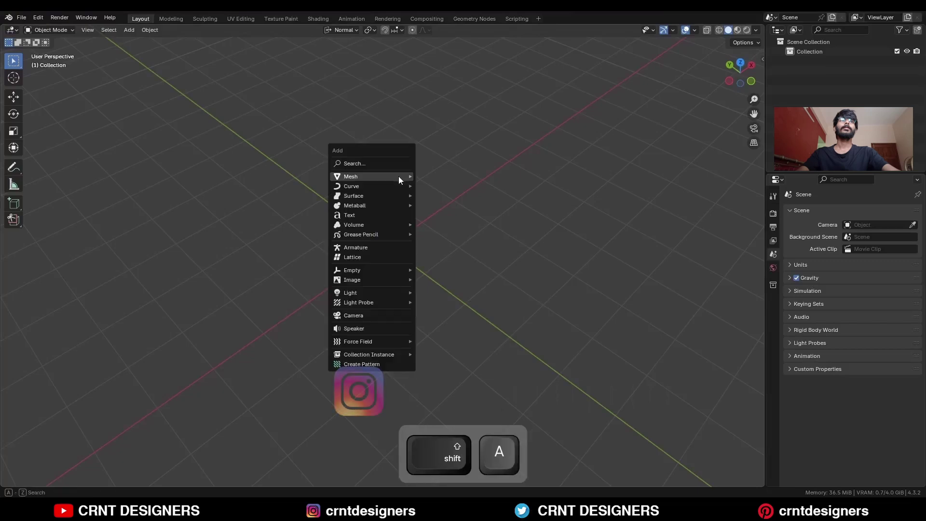
Step: Add a torus mesh with 24 major segments, 12 minor segments, a 1 m major radius and a 0.25 m minor radius
{"action": "mouse_move", "coordinate": [398, 176]}
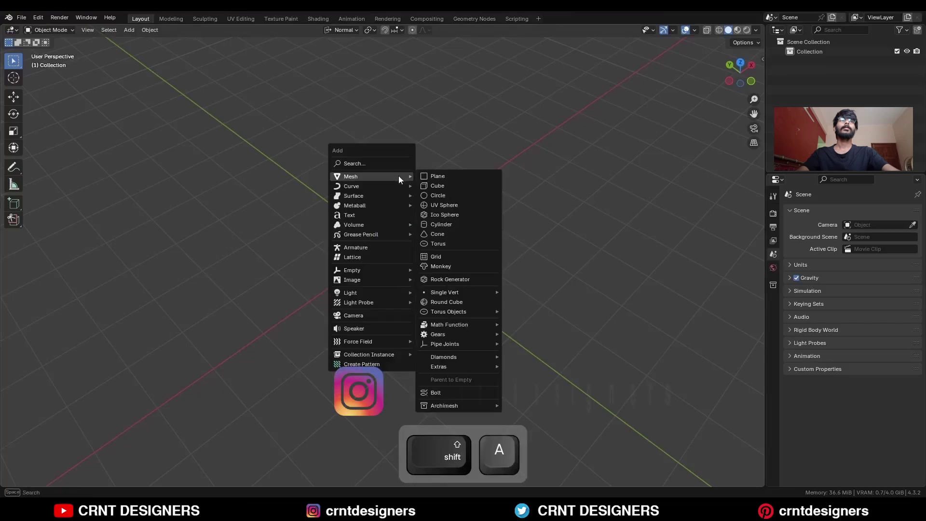
{"action": "left_click", "coordinate": [454, 244]}
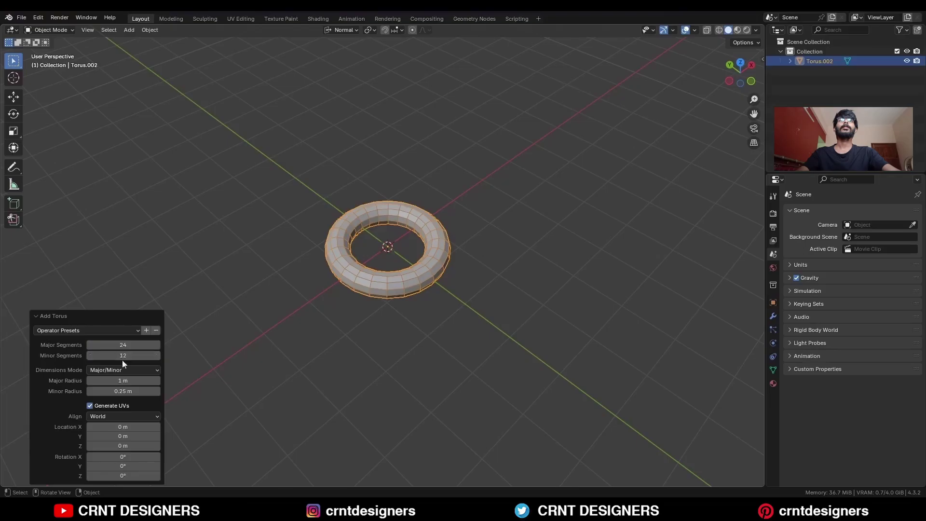
{"action": "left_click", "coordinate": [741, 65]}
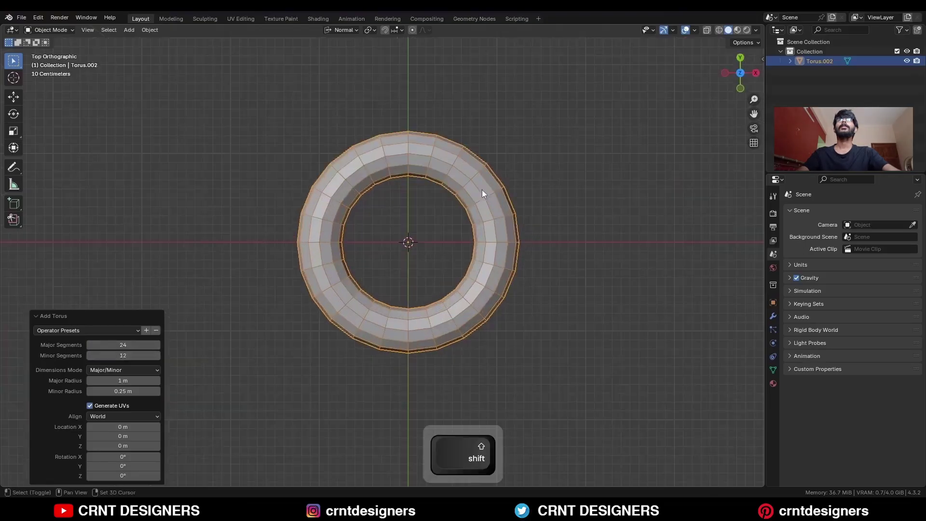
Step: In Edit Mode, delete the outer faces of the torus's upper arc, clearing the -X side up to the Y axis
{"action": "key", "text": "Tab"}
{"action": "key", "text": "alt+z"}
{"action": "key", "text": "3"}
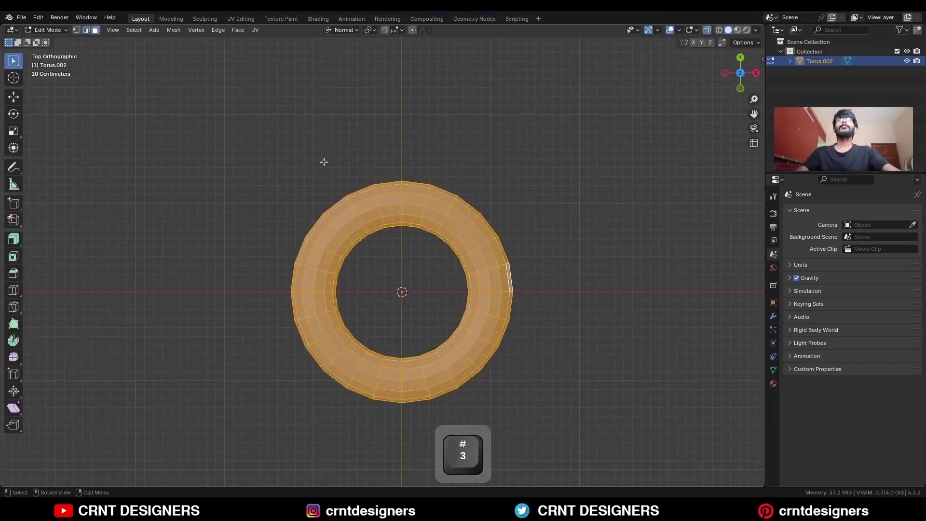
{"action": "left_click_drag", "start_coordinate": [324, 161], "coordinate": [356, 216]}
{"action": "left_click_drag", "start_coordinate": [477, 198], "coordinate": [446, 230], "text": "shift"}
{"action": "scroll", "coordinate": [388, 134], "scroll_direction": "up", "scroll_amount": 3}
{"action": "left_click_drag", "start_coordinate": [388, 133], "coordinate": [460, 166], "text": "shift"}
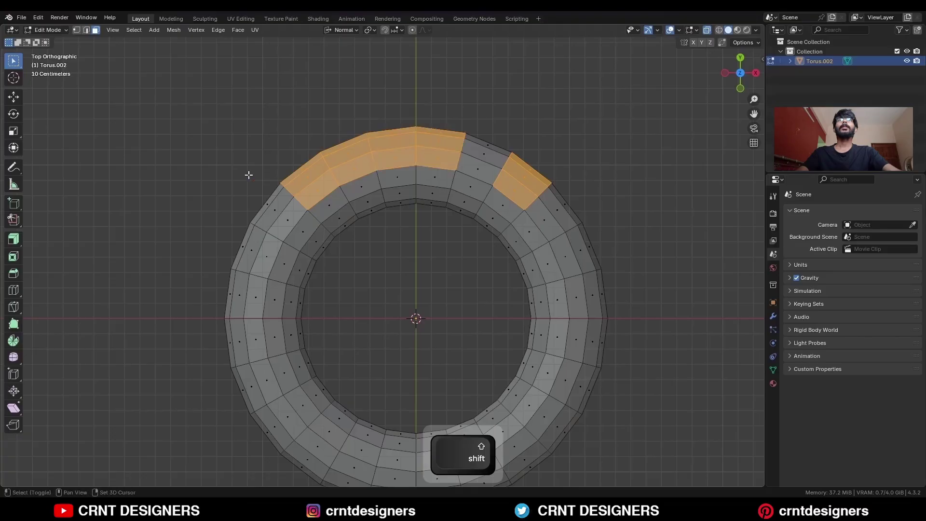
{"action": "left_click_drag", "start_coordinate": [248, 174], "coordinate": [294, 234], "text": "shift"}
{"action": "key", "text": "x"}
{"action": "left_click", "coordinate": [427, 186]}
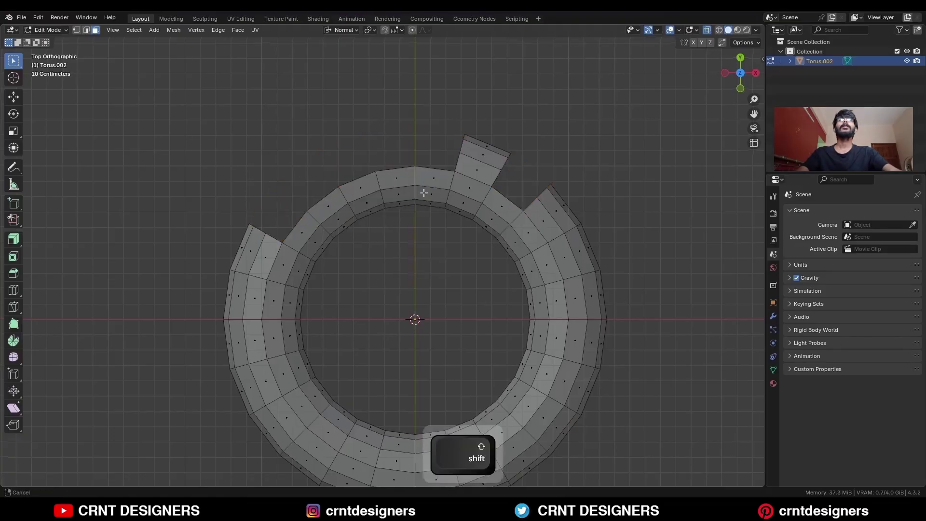
Step: Symmetrize the cut torus from -X to +X so the right side gets the same notch
{"action": "middle_click_drag", "start_coordinate": [471, 137], "coordinate": [463, 192], "text": "shift"}
{"action": "key", "text": "a"}
{"action": "left_click", "coordinate": [174, 29]}
{"action": "left_click", "coordinate": [193, 174]}
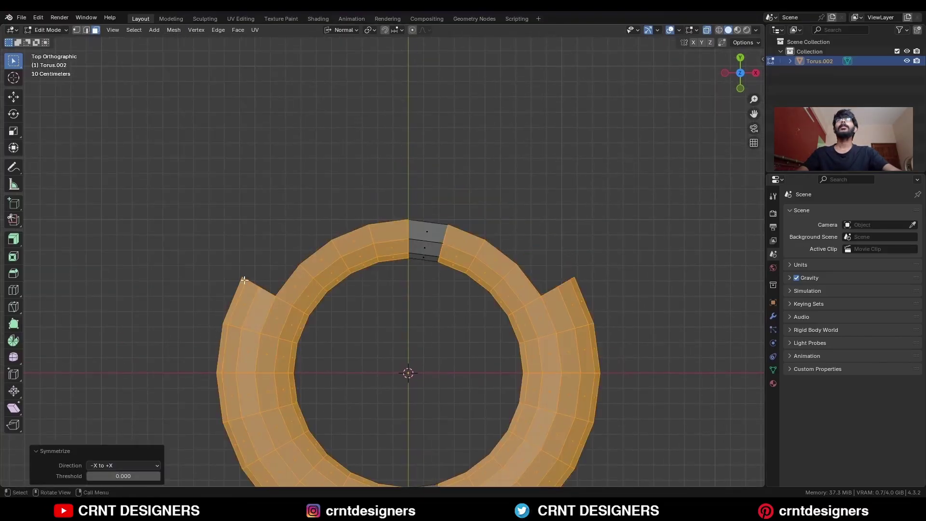
Step: Extrude the open end edges on the notch's left side straight along their normal until they nearly reach the Y axis
{"action": "key", "text": "alt+a"}
{"action": "key", "text": "2"}
{"action": "left_click_drag", "start_coordinate": [215, 218], "coordinate": [290, 299]}
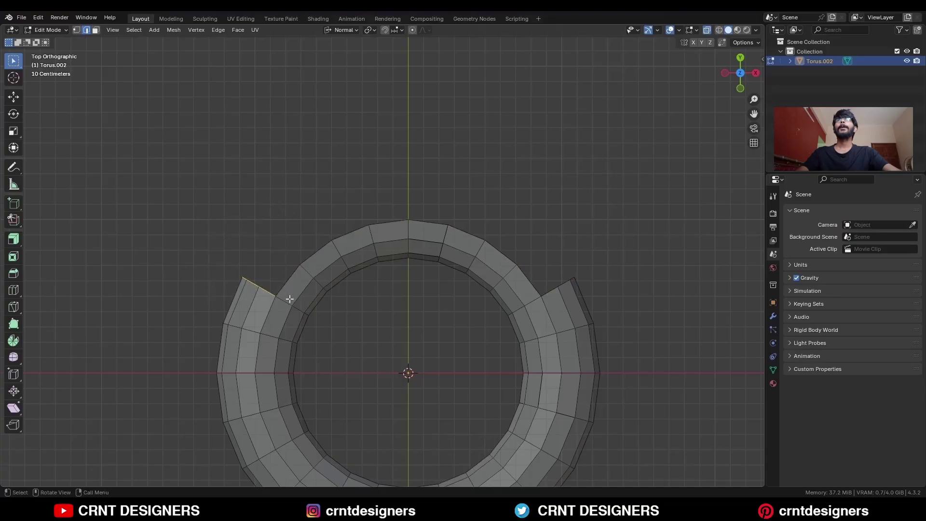
{"action": "left_click", "coordinate": [13, 97]}
{"action": "key", "text": "e"}
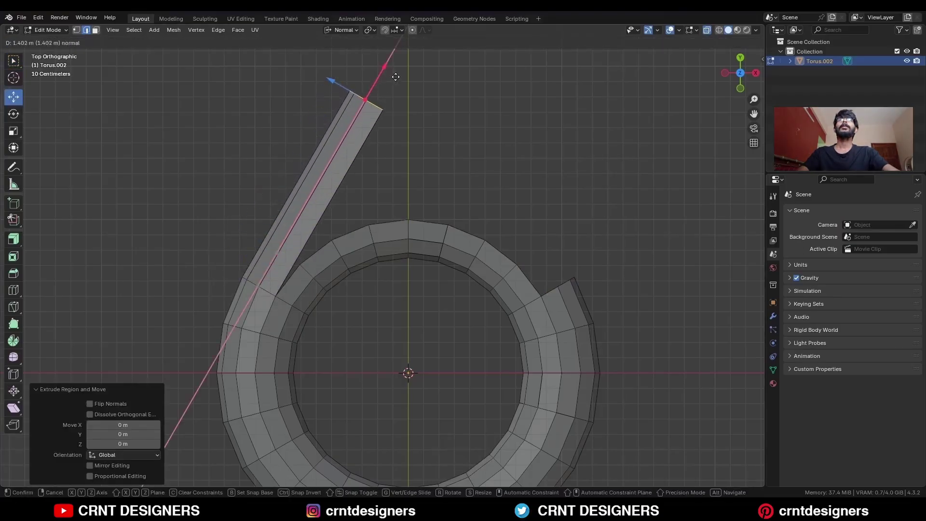
{"action": "left_click", "coordinate": [429, 50]}
Step: Symmetrize the whole mesh from -X to +X to mirror the extruded arm onto the other side
{"action": "middle_click_drag", "start_coordinate": [424, 136], "coordinate": [399, 209], "text": "shift"}
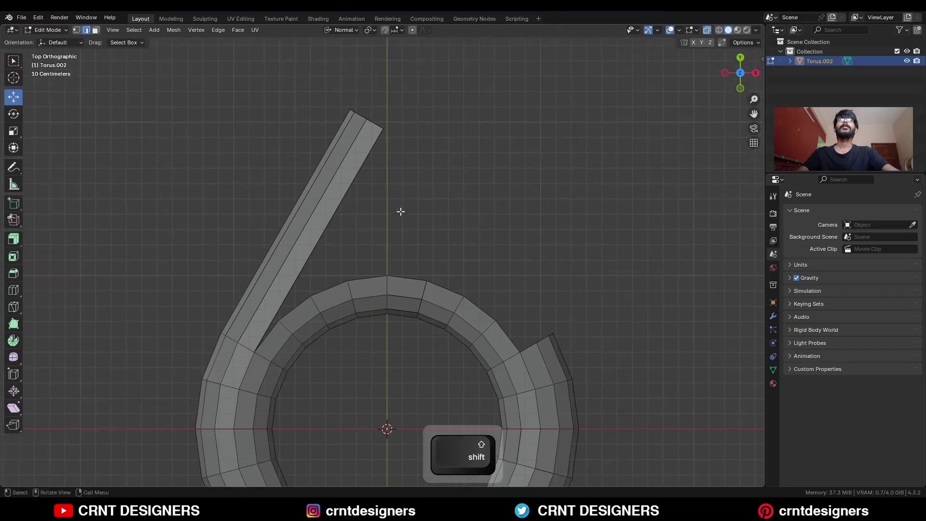
{"action": "key", "text": "a"}
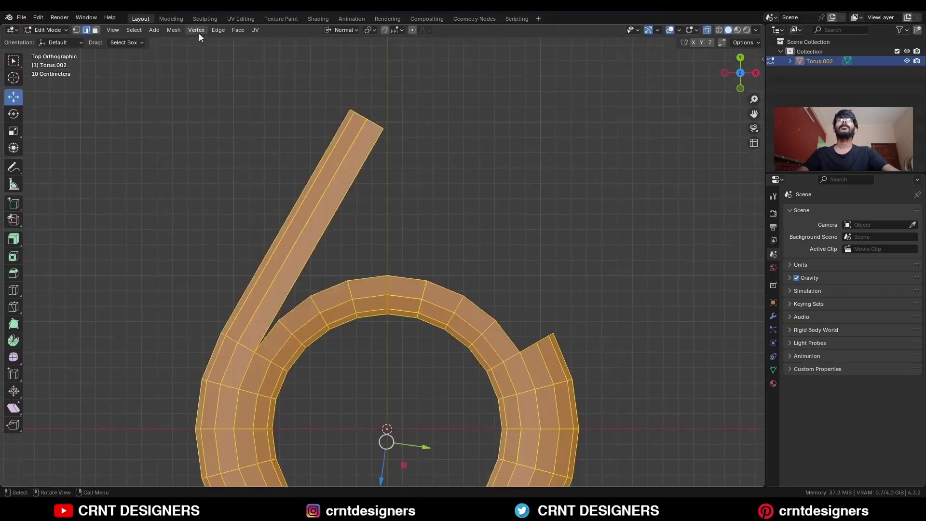
{"action": "left_click", "coordinate": [175, 30]}
{"action": "left_click", "coordinate": [203, 170]}
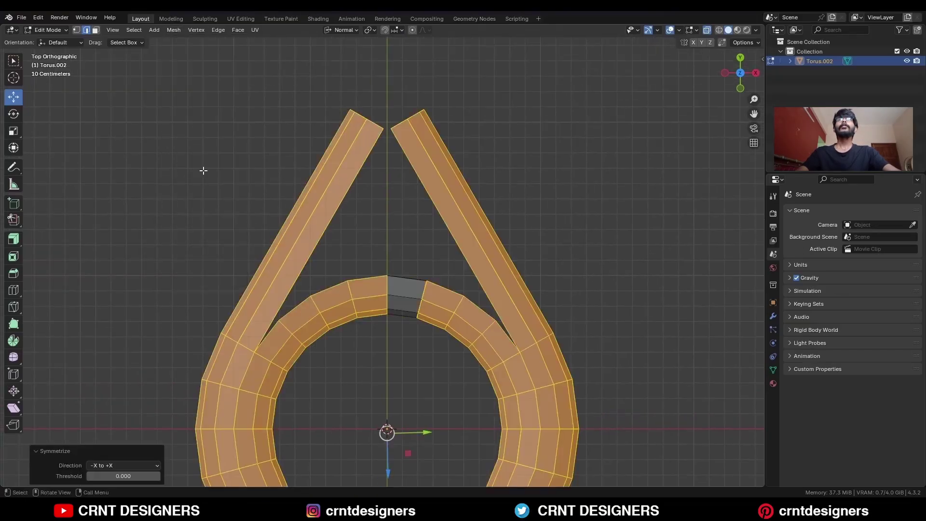
Step: Fill the triangular gap between the two arms and the ring's upper arc with a face
{"action": "left_click", "coordinate": [453, 166]}
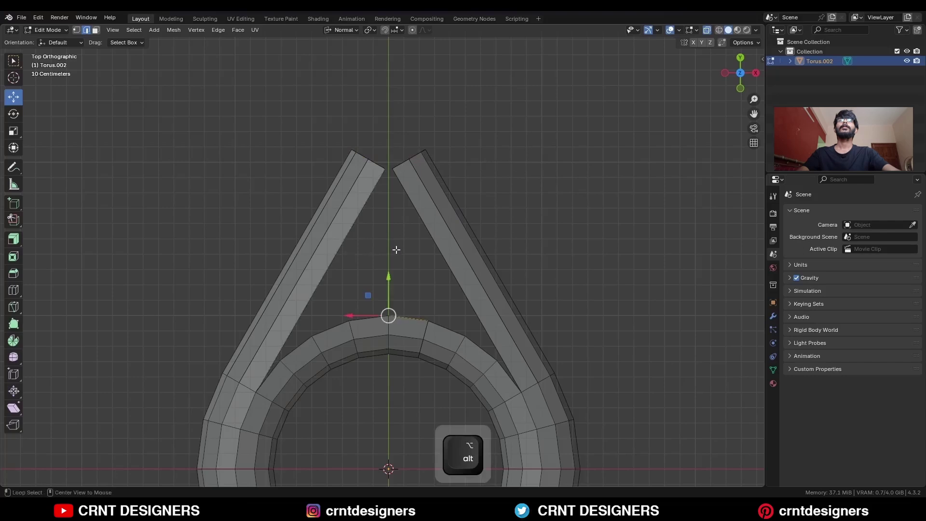
{"action": "key", "text": "alt+z"}
{"action": "key", "text": "f"}
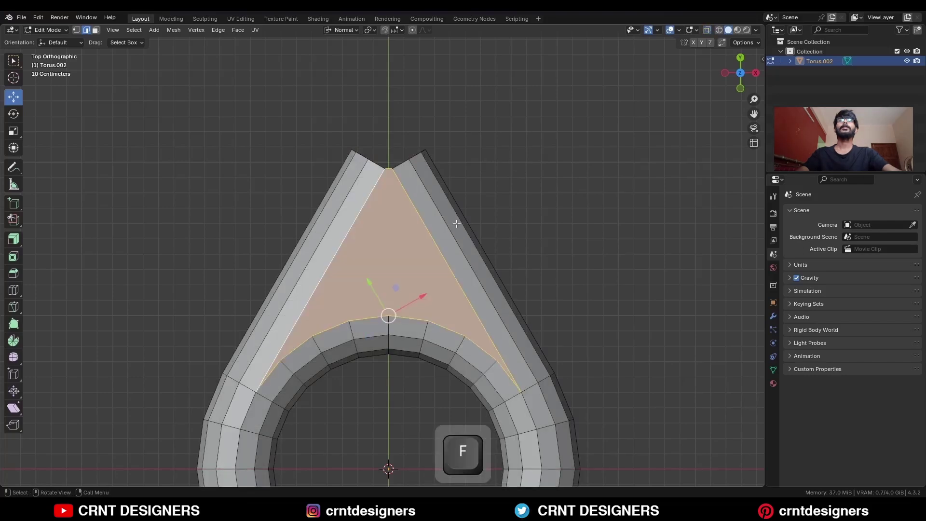
Step: Symmetrize the whole mesh with the direction +Z to -Z to copy the filled face to the underside
{"action": "middle_click_drag", "start_coordinate": [568, 189], "coordinate": [393, 124]}
{"action": "key", "text": "a"}
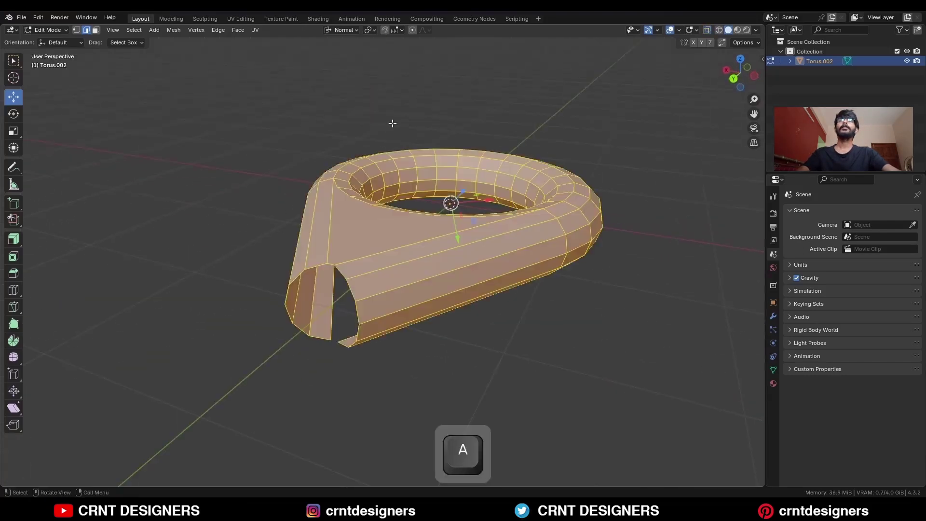
{"action": "left_click", "coordinate": [172, 30]}
{"action": "left_click", "coordinate": [201, 170]}
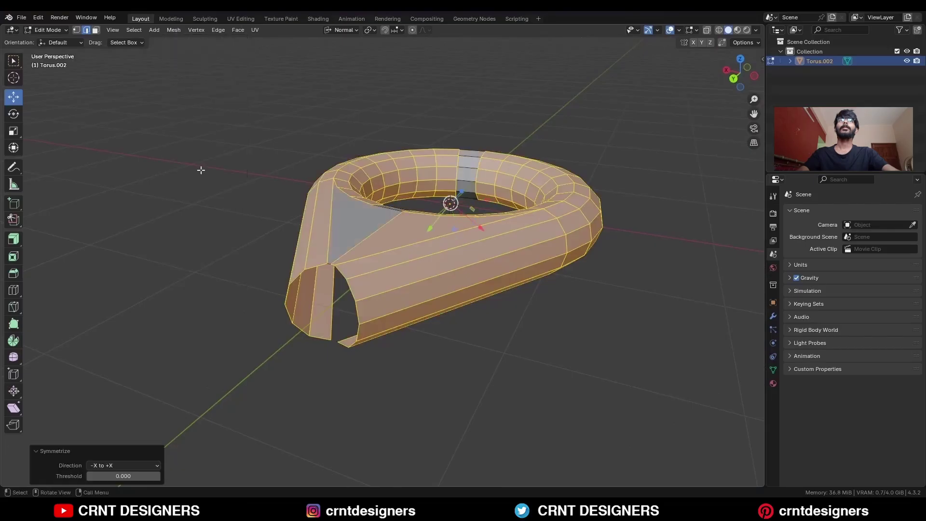
{"action": "left_click", "coordinate": [135, 465]}
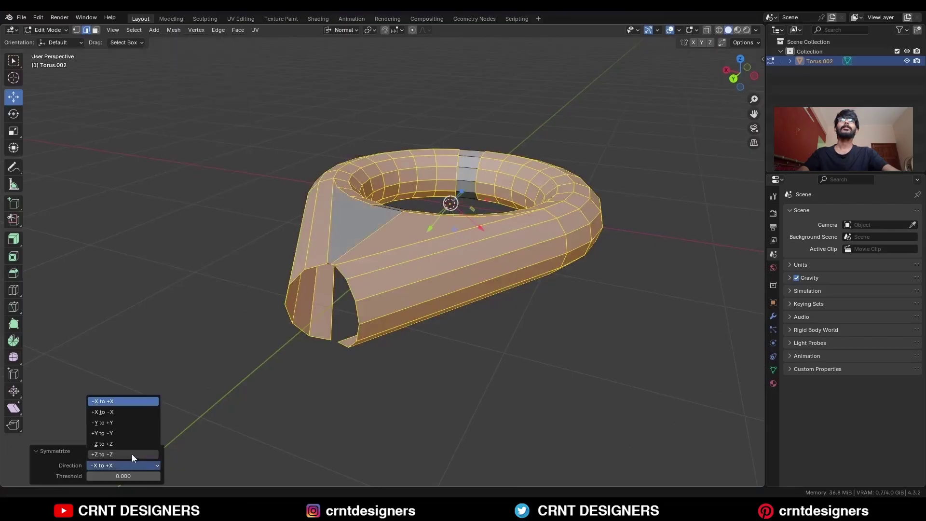
{"action": "left_click", "coordinate": [131, 453]}
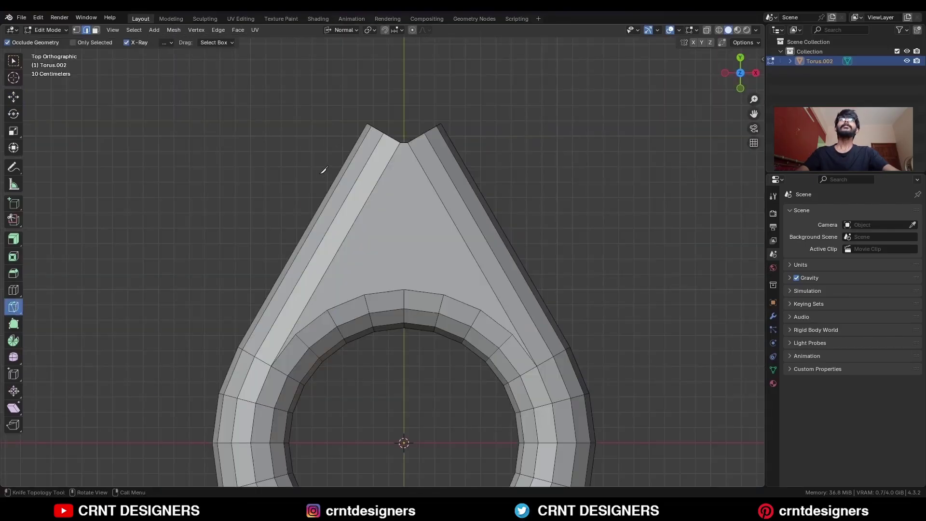
Step: Knife a straight horizontal cut through both arms just below their pointed ends, with Cut Through enabled
{"action": "left_click", "coordinate": [322, 173]}
{"action": "key", "text": "c"}
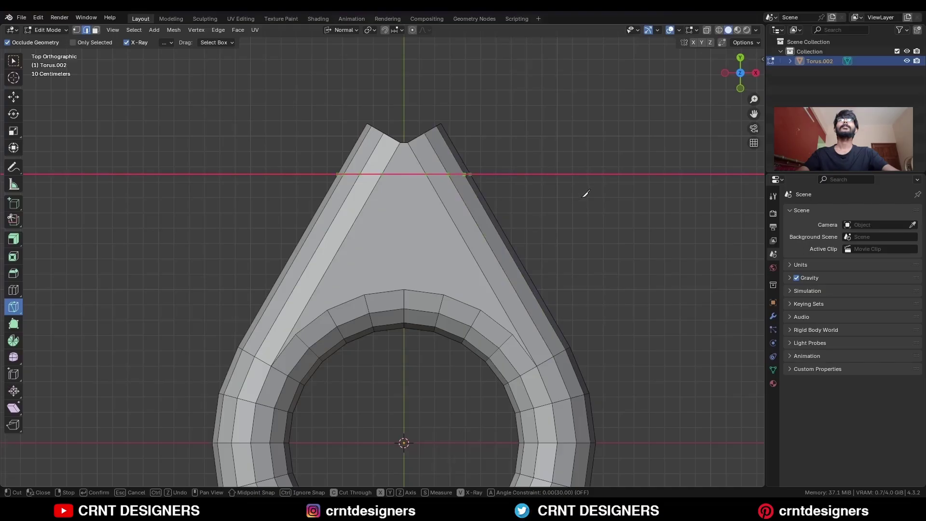
{"action": "key", "text": "space"}
{"action": "scroll", "coordinate": [500, 202], "scroll_direction": "up", "scroll_amount": 2, "text": "shift"}
Step: Delete all faces above the horizontal cut to give the tapered tab a flat end
{"action": "key", "text": "w"}
{"action": "key", "text": "3"}
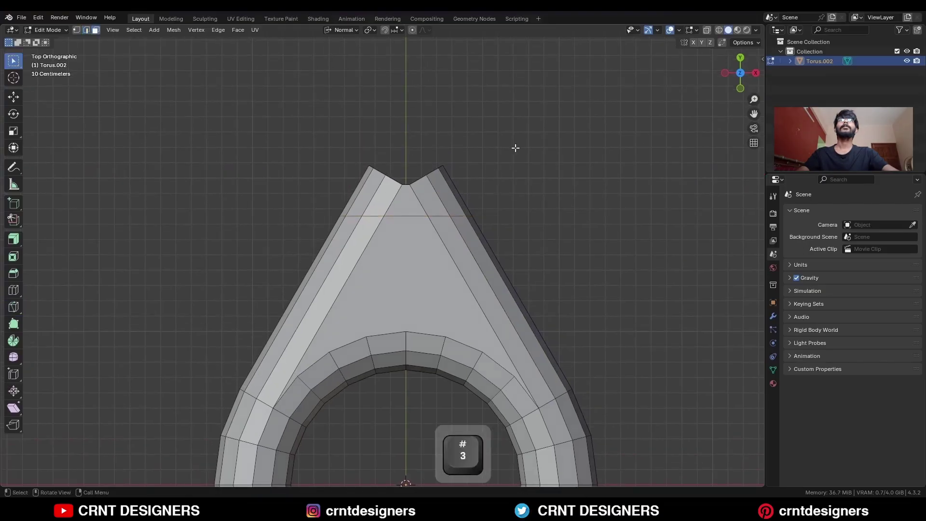
{"action": "key", "text": "alt+z"}
{"action": "left_click_drag", "start_coordinate": [551, 120], "coordinate": [298, 216]}
{"action": "key", "text": "x"}
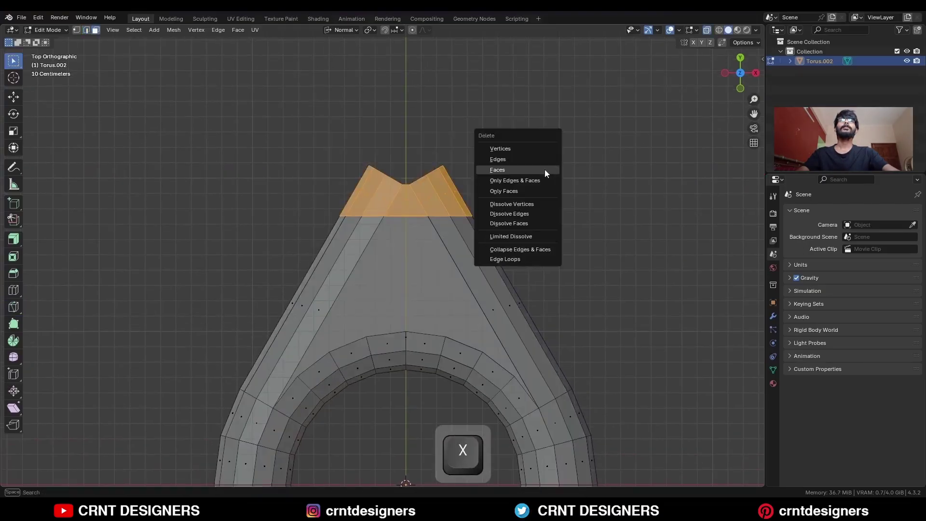
{"action": "left_click", "coordinate": [544, 169]}
Step: Fill the open edge loop at the tab's flat end with a face
{"action": "key", "text": "alt+z"}
{"action": "key", "text": "2"}
{"action": "left_click", "coordinate": [404, 225], "text": "alt"}
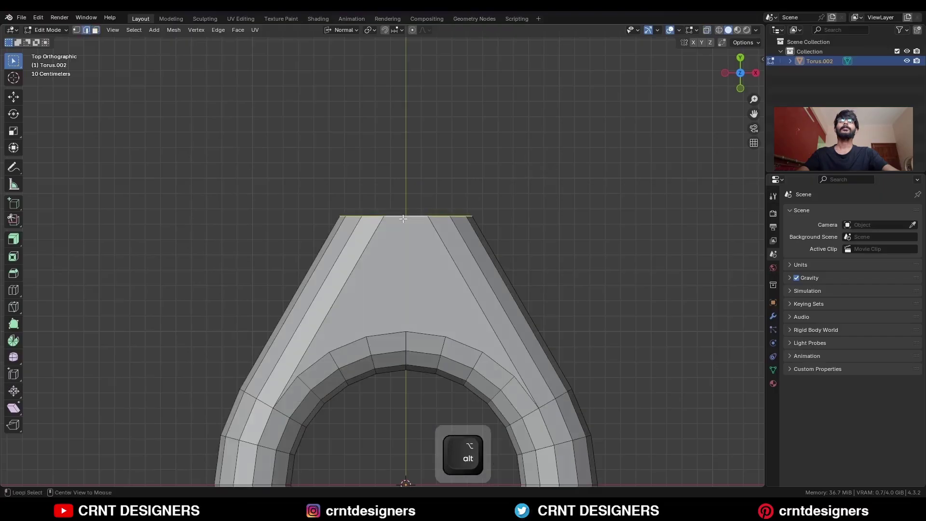
{"action": "middle_click_drag", "start_coordinate": [403, 224], "coordinate": [494, 165]}
{"action": "key", "text": "f"}
{"action": "left_click", "coordinate": [523, 140]}
Step: Symmetrize the closed mesh across X to create a centre edge down the tab
{"action": "key", "text": "KP_7"}
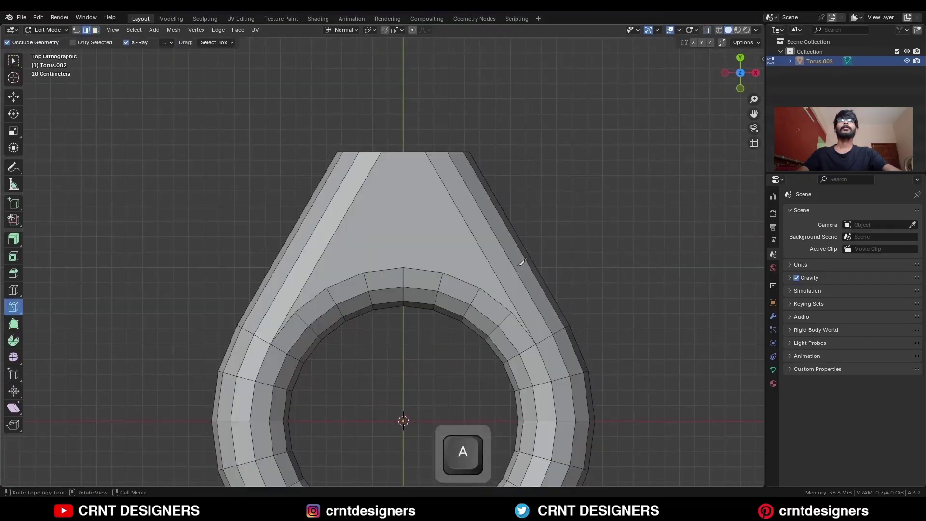
{"action": "key", "text": "a"}
{"action": "left_click", "coordinate": [174, 30]}
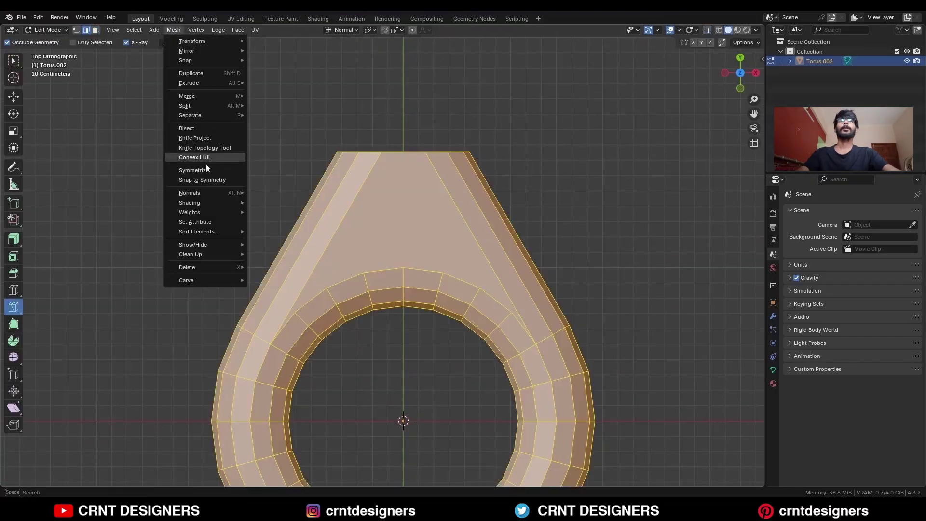
{"action": "left_click", "coordinate": [205, 169]}
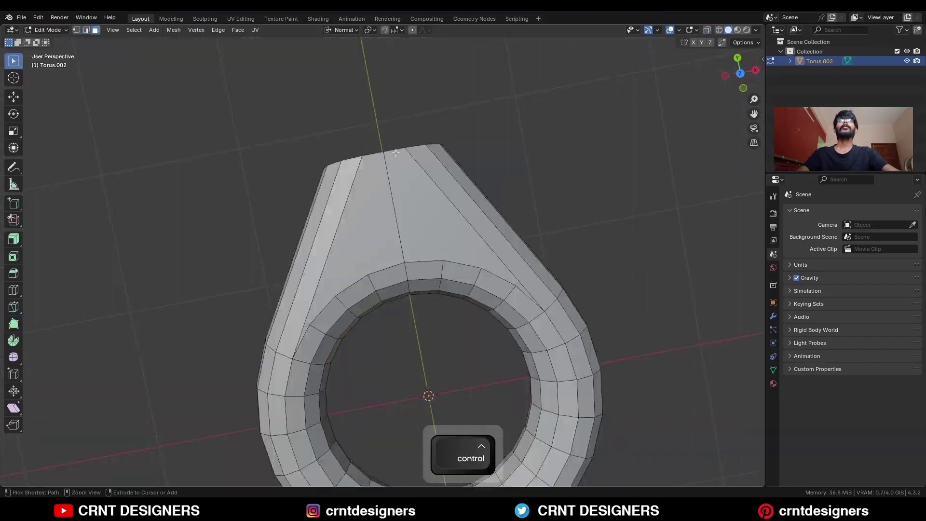
Step: Add one centred loop cut on the tab's end and connect its left vertex to the ring vertex below it
{"action": "key", "text": "ctrl+r"}
{"action": "left_click", "coordinate": [395, 153]}
{"action": "right_click", "coordinate": [396, 152]}
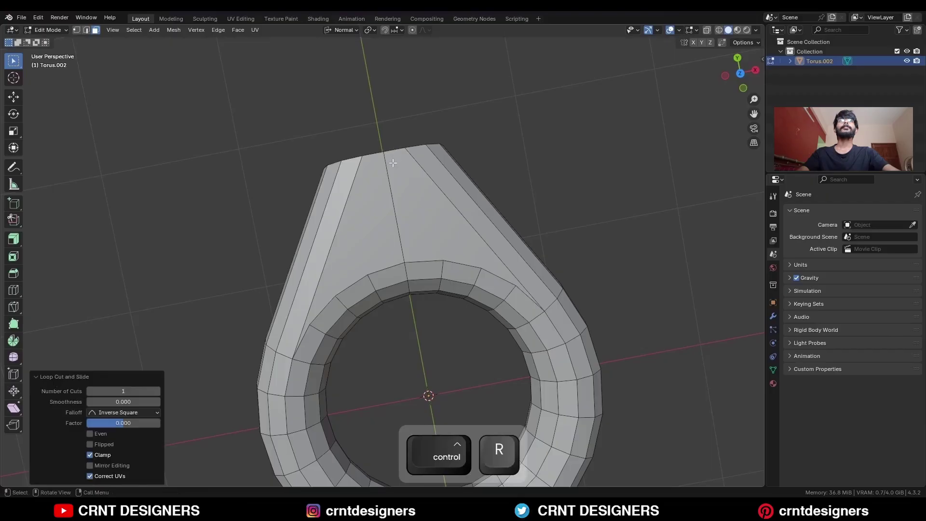
{"action": "key", "text": "1"}
{"action": "left_click", "coordinate": [373, 154]}
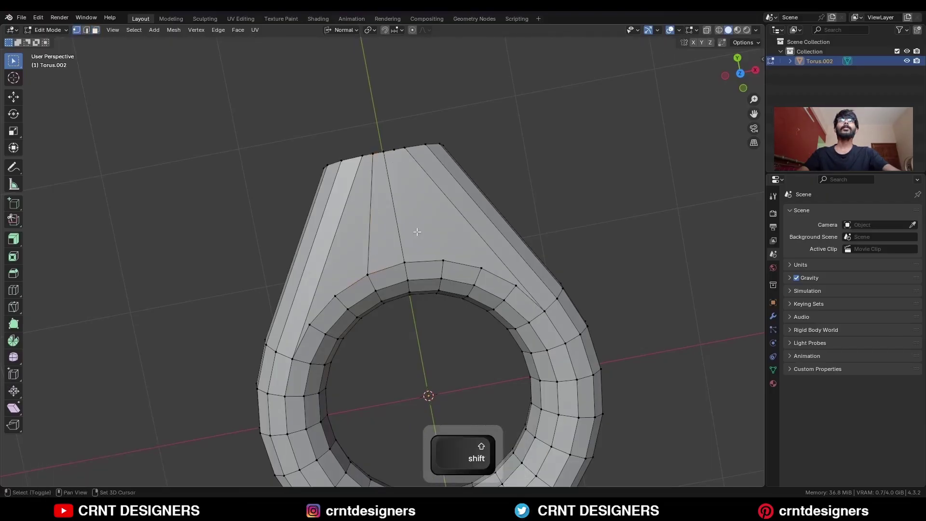
Step: Knife a through cut from the lower-left ring vertex beside the filled face outward across the left arm
{"action": "key", "text": "KP_7"}
{"action": "key", "text": "k"}
{"action": "left_click", "coordinate": [365, 293]}
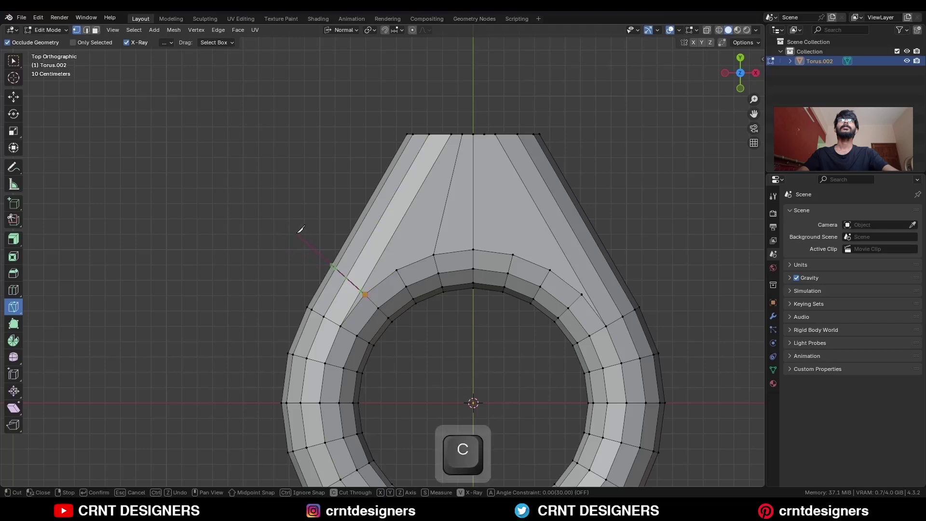
{"action": "key", "text": "space"}
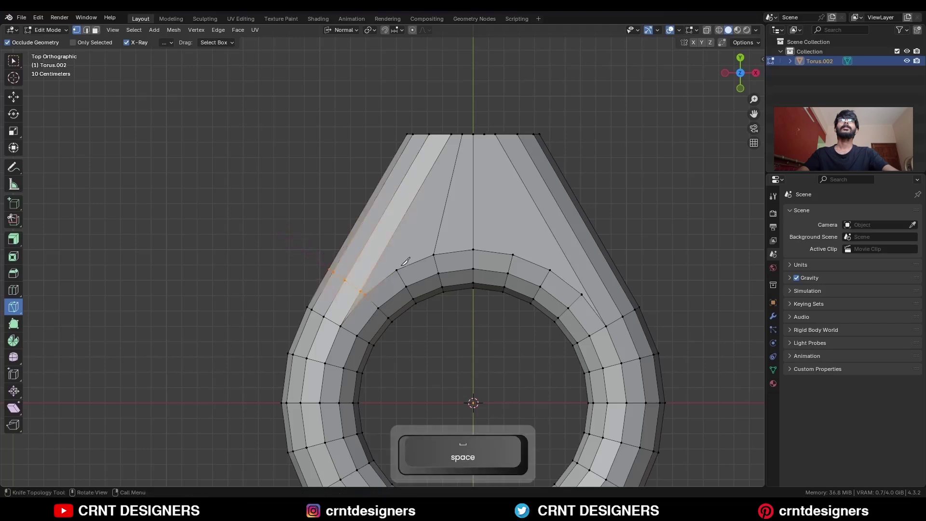
Step: Knife a second through cut from the ring vertex left of the centre edge outward across the left arm
{"action": "left_click", "coordinate": [433, 255]}
{"action": "key", "text": "c"}
{"action": "left_click", "coordinate": [244, 209]}
{"action": "key", "text": "space"}
{"action": "middle_click_drag", "start_coordinate": [406, 226], "coordinate": [369, 232], "text": "shift"}
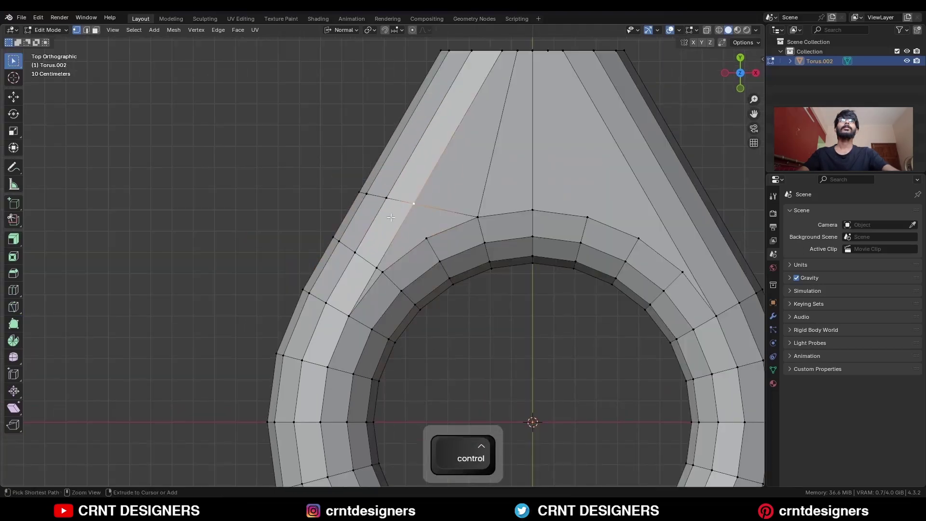
Step: Add one centred loop cut between the two knife cuts and connect its inner vertex to the adjacent ring vertex
{"action": "key", "text": "ctrl+r"}
{"action": "left_click", "coordinate": [391, 218]}
{"action": "right_click", "coordinate": [400, 216]}
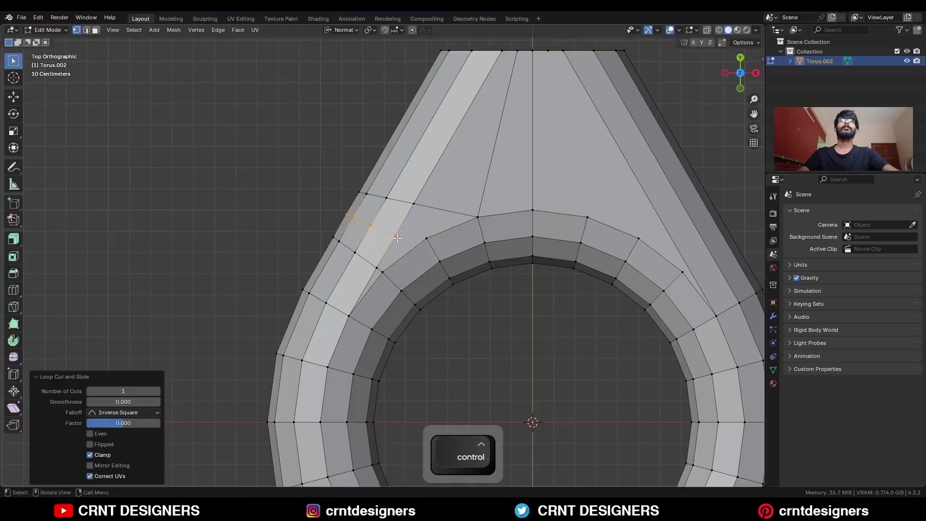
{"action": "left_click", "coordinate": [396, 237]}
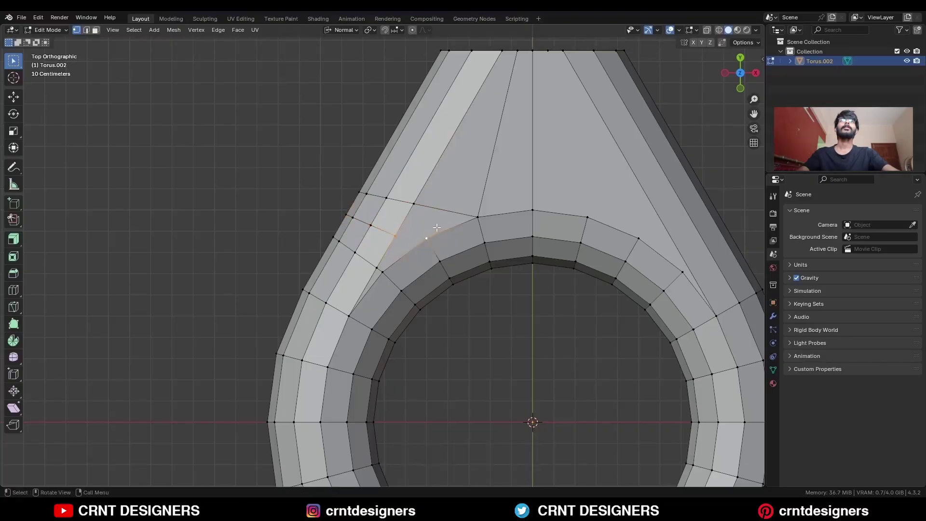
{"action": "key", "text": "j"}
Step: Bevel the ring's upper edge loop and the tab's left edge line with width 0.0205 m, 2 segments and shape 1.000
{"action": "scroll", "coordinate": [370, 260], "scroll_direction": "down", "scroll_amount": 3}
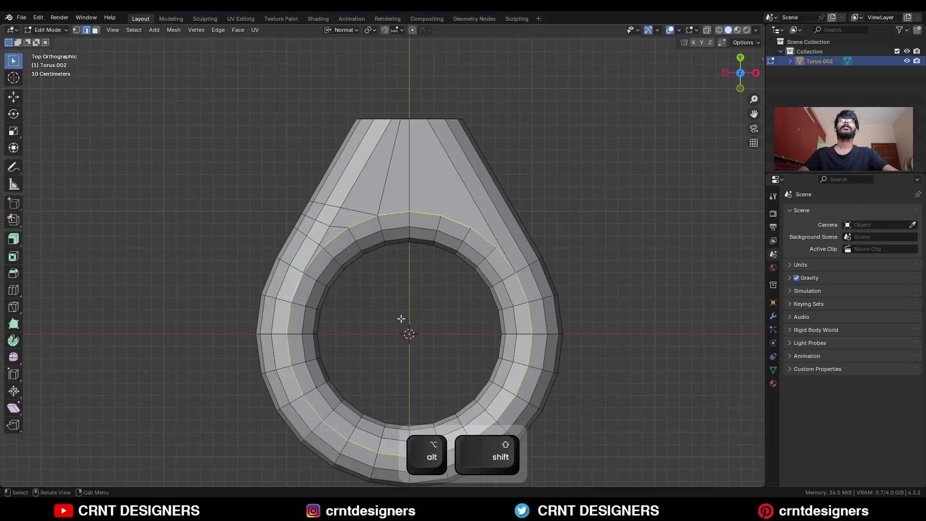
{"action": "middle_click_drag", "start_coordinate": [401, 319], "coordinate": [395, 266]}
{"action": "scroll", "coordinate": [294, 225], "scroll_direction": "up", "scroll_amount": 2}
{"action": "key", "text": "ctrl+b"}
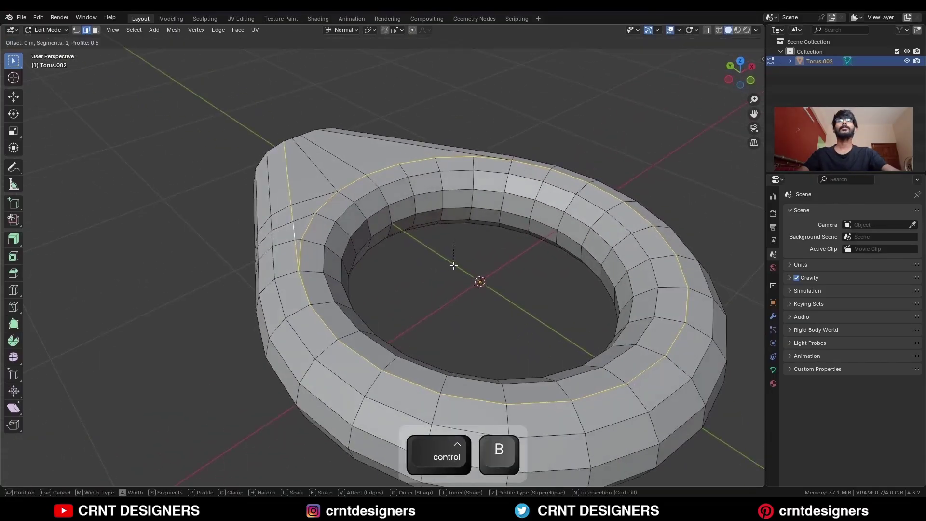
{"action": "key", "text": "shift"}
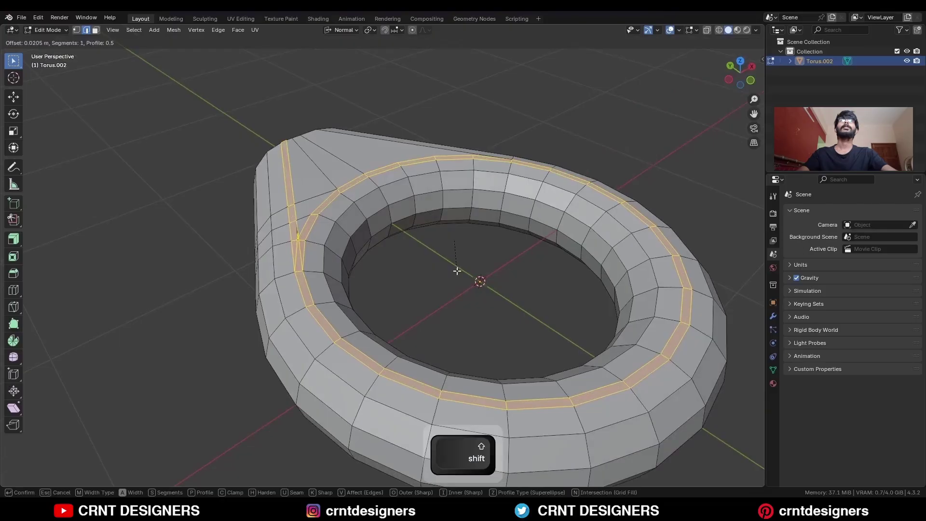
{"action": "left_click", "coordinate": [457, 271]}
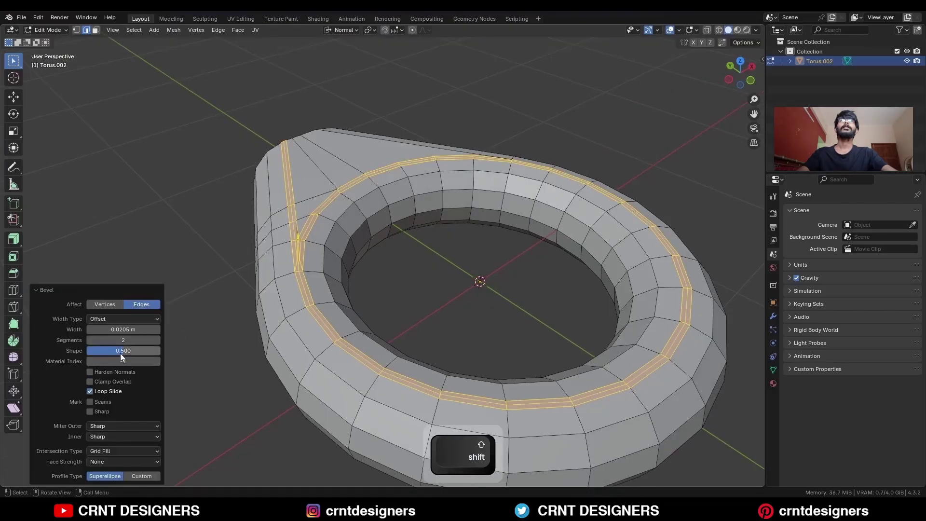
{"action": "left_click_drag", "start_coordinate": [121, 354], "coordinate": [159, 354]}
Step: Merge the stray bevel vertex just below the left tab junction into its neighbouring vertex with At Last
{"action": "scroll", "coordinate": [417, 252], "scroll_direction": "up", "scroll_amount": 2}
{"action": "key", "text": "3"}
{"action": "middle_click_drag", "start_coordinate": [386, 237], "coordinate": [290, 271]}
{"action": "scroll", "coordinate": [290, 250], "scroll_direction": "up", "scroll_amount": 3}
{"action": "key", "text": "1"}
{"action": "left_click", "coordinate": [265, 252]}
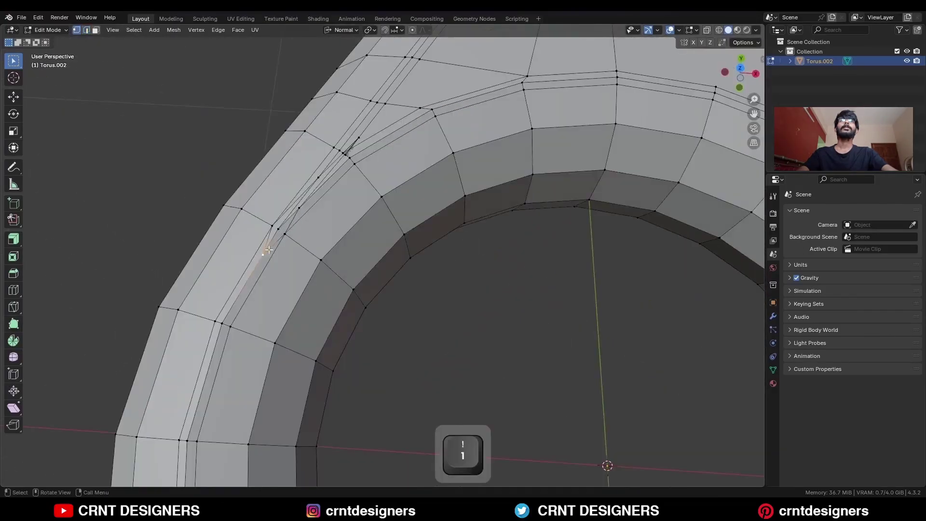
{"action": "key", "text": "m"}
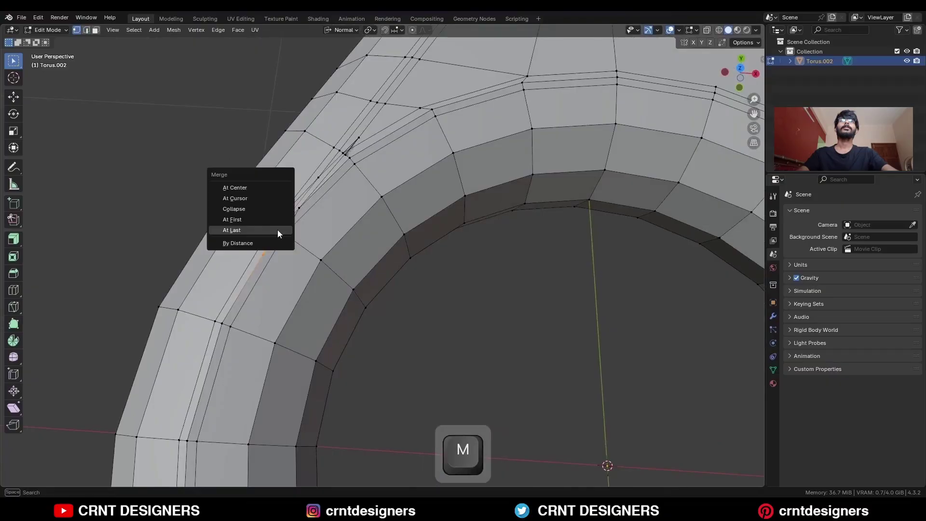
{"action": "left_click", "coordinate": [277, 230]}
Step: Dissolve the surplus overlapping edges left by the bevel around the left tab junction
{"action": "scroll", "coordinate": [285, 249], "scroll_direction": "up", "scroll_amount": 4}
{"action": "key", "text": "2"}
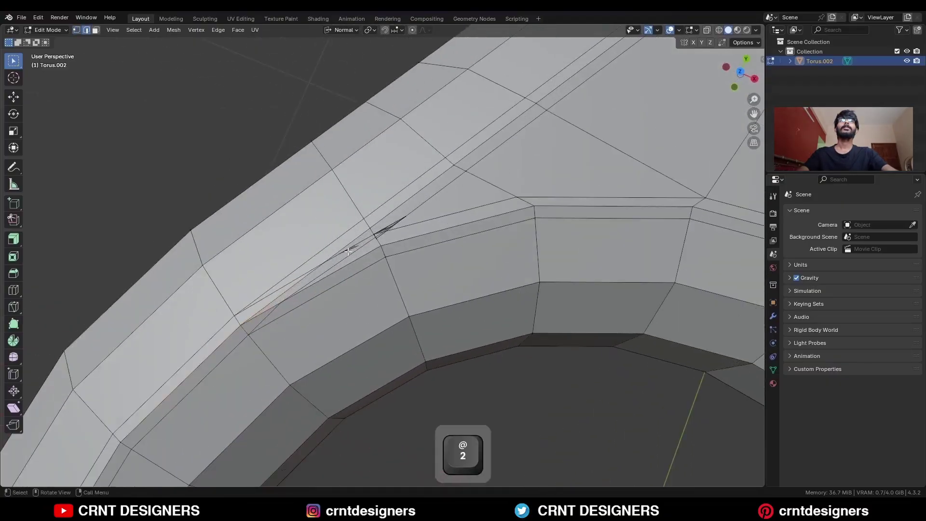
{"action": "middle_click_drag", "start_coordinate": [324, 312], "coordinate": [362, 299]}
{"action": "key", "text": "ctrl+x"}
{"action": "key", "text": "ctrl+x"}
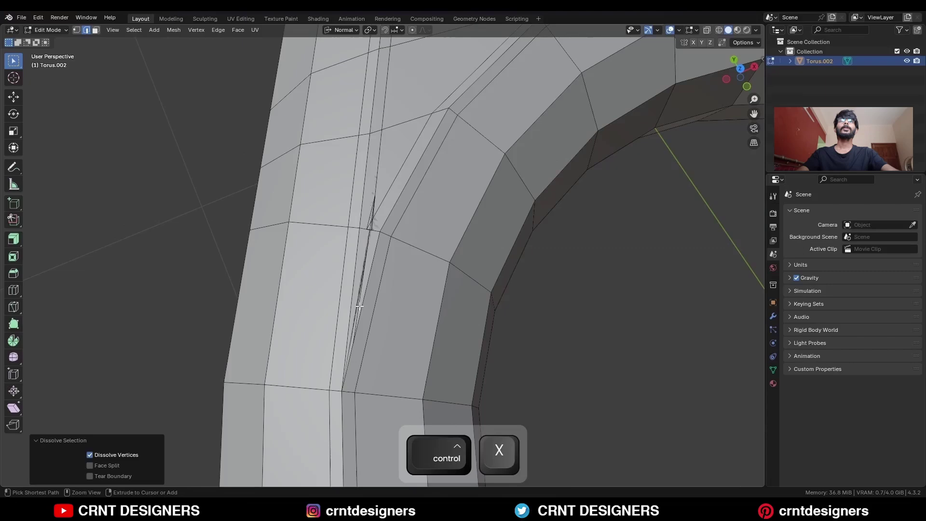
Step: Merge the overlapping vertices where the tab edge meets the ring loop at the left junction with At Last
{"action": "key", "text": "1"}
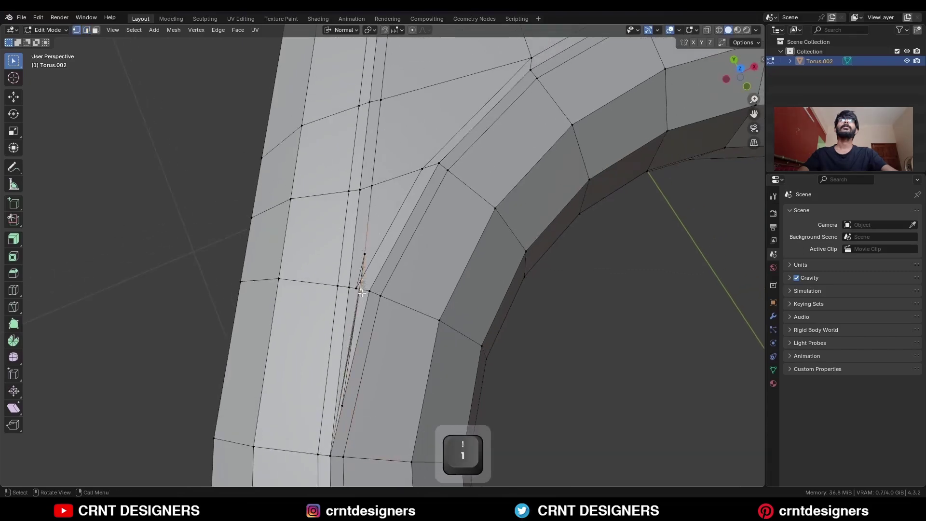
{"action": "key", "text": "b"}
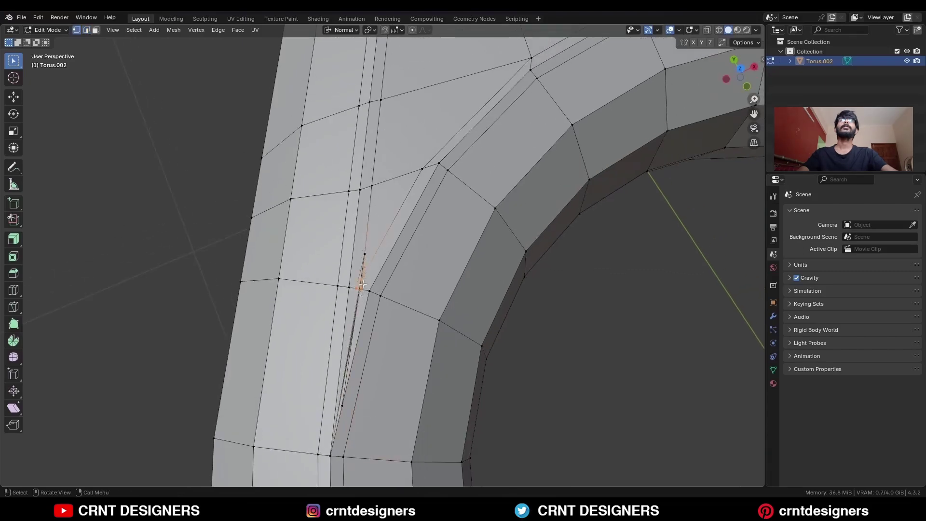
{"action": "key", "text": "m"}
{"action": "left_click", "coordinate": [363, 284]}
{"action": "left_click", "coordinate": [364, 254]}
{"action": "left_click", "coordinate": [360, 289], "text": "shift"}
{"action": "key", "text": "m"}
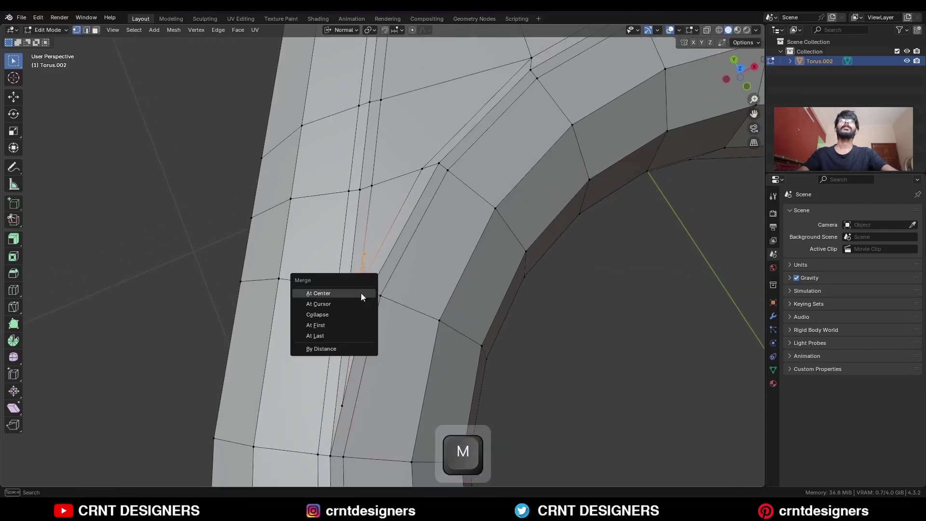
{"action": "left_click", "coordinate": [357, 335]}
Step: Merge the loose vertex below the left junction into the next vertex down the ring loop
{"action": "middle_click_drag", "start_coordinate": [362, 307], "coordinate": [359, 310]}
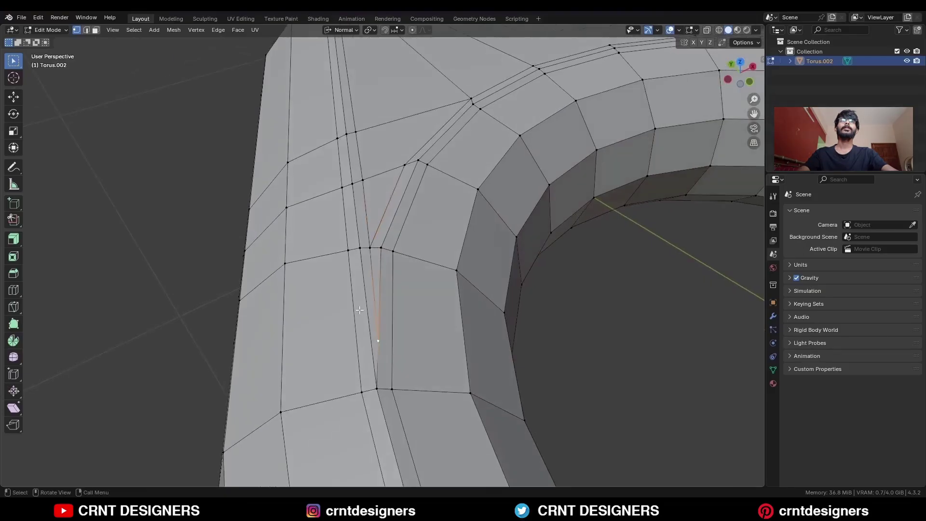
{"action": "left_click", "coordinate": [379, 365], "text": "shift"}
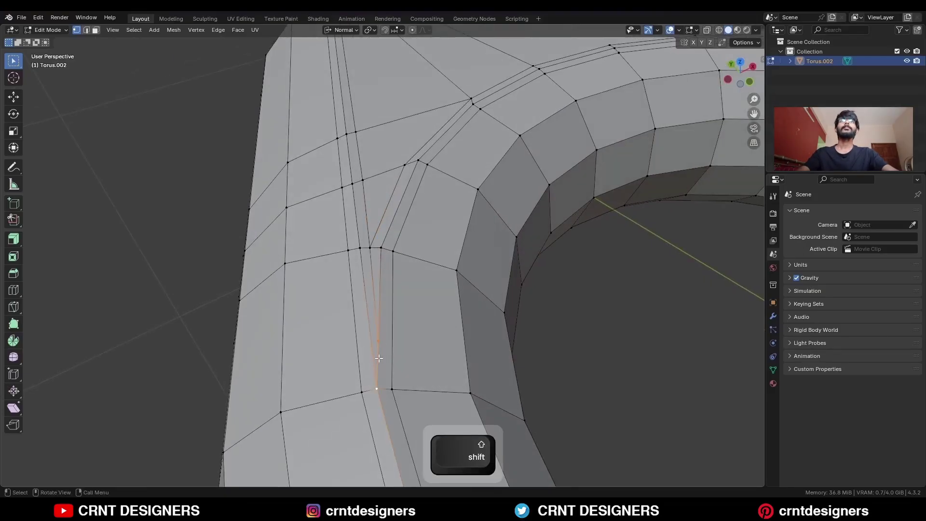
{"action": "key", "text": "m"}
{"action": "left_click", "coordinate": [378, 357]}
Step: Add a level 3 subdivision to the ring and shade it smooth in Object Mode
{"action": "key", "text": "Tab"}
{"action": "scroll", "coordinate": [389, 336], "scroll_direction": "down", "scroll_amount": 3}
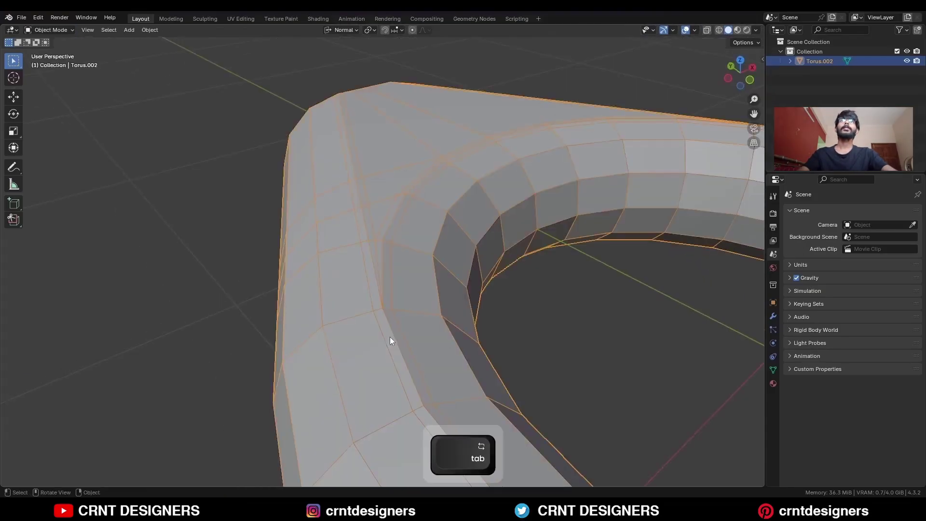
{"action": "key", "text": "ctrl+3"}
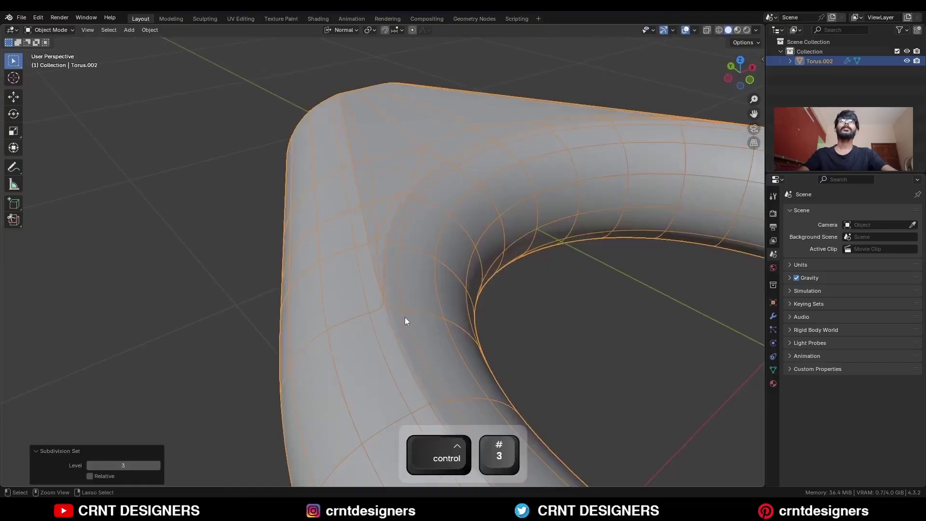
{"action": "scroll", "coordinate": [392, 258], "scroll_direction": "down", "scroll_amount": 3}
{"action": "right_click", "coordinate": [388, 236]}
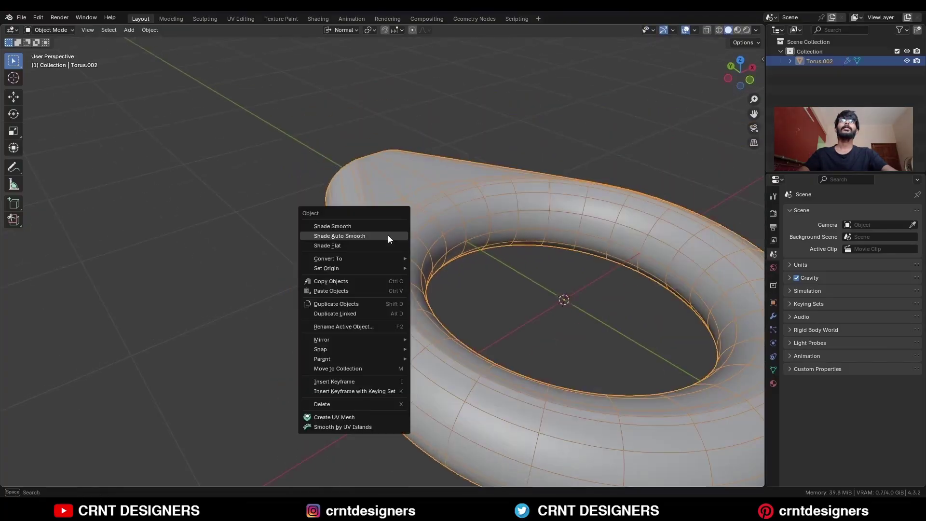
{"action": "left_click", "coordinate": [386, 226]}
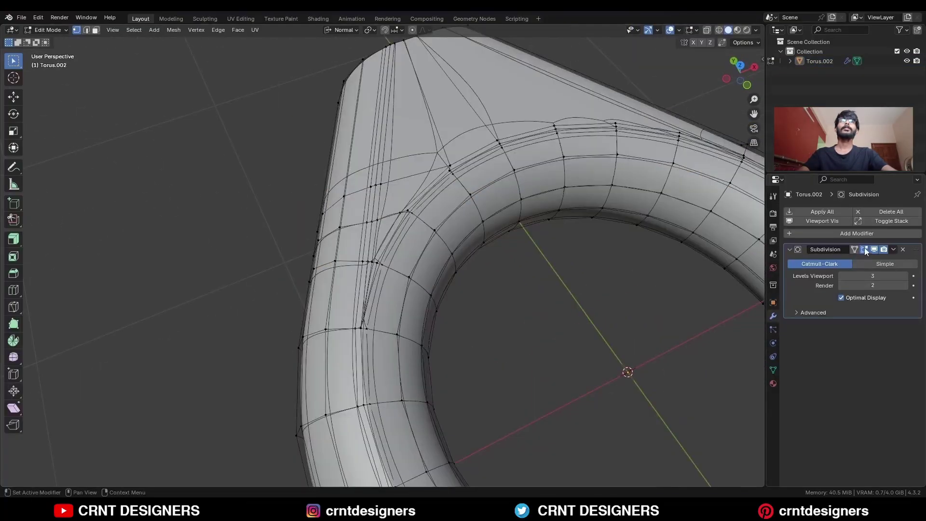
Step: Turn off the subdivision preview in Edit Mode and dissolve the short cross edges at the left junction
{"action": "left_click", "coordinate": [864, 250]}
{"action": "scroll", "coordinate": [389, 339], "scroll_direction": "up", "scroll_amount": 5}
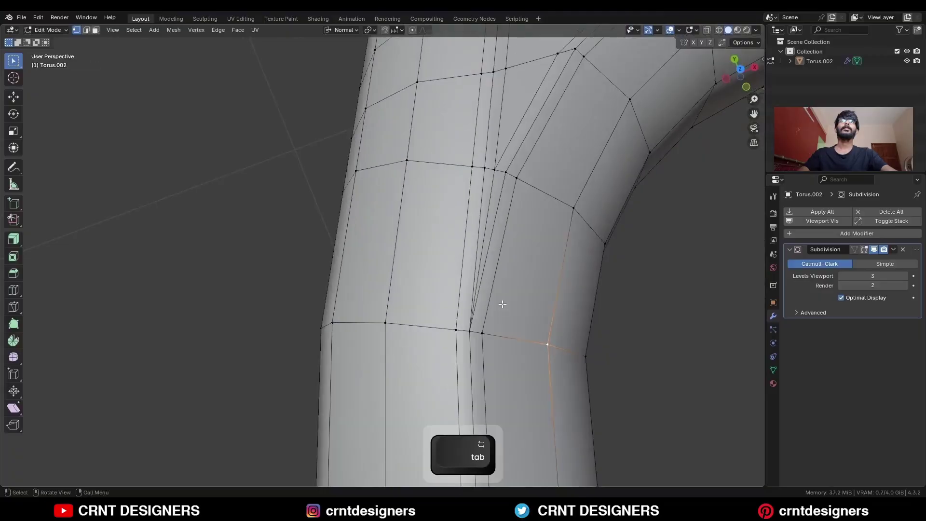
{"action": "key", "text": "3"}
{"action": "left_click", "coordinate": [504, 171], "text": "alt"}
{"action": "left_click", "coordinate": [508, 177], "text": "alt"}
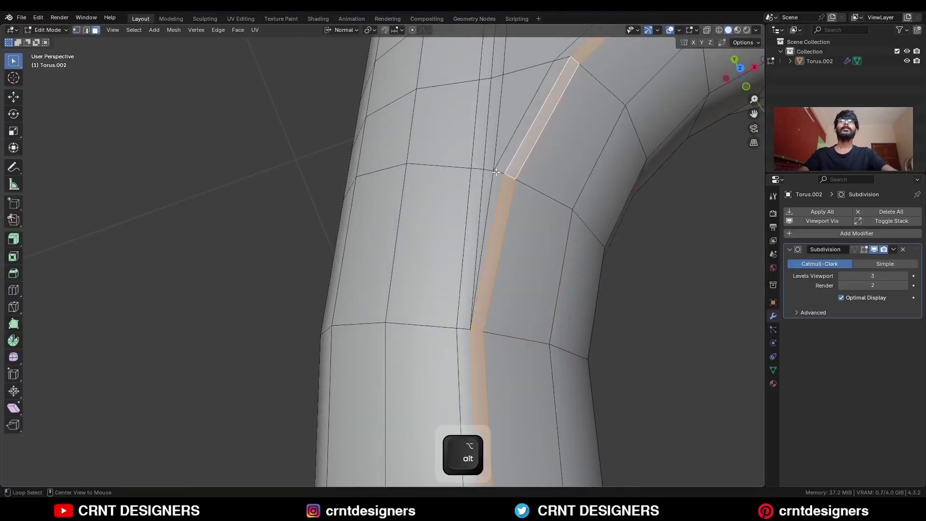
{"action": "left_click", "coordinate": [496, 172], "text": "alt"}
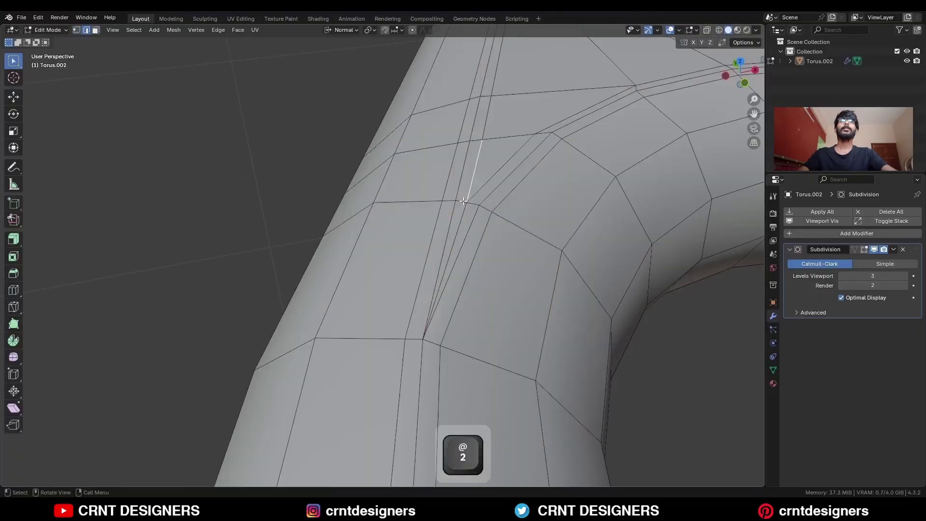
{"action": "left_click", "coordinate": [467, 200], "text": "shift"}
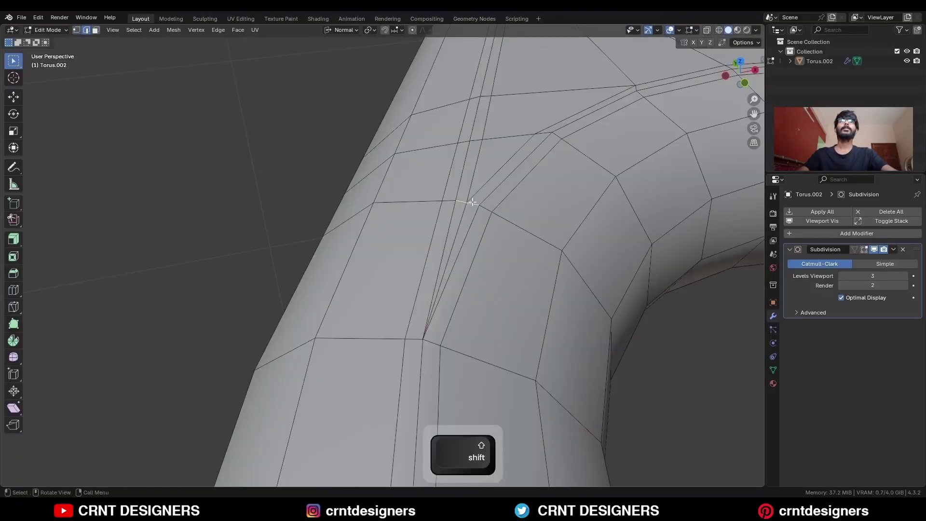
{"action": "key", "text": "ctrl+x"}
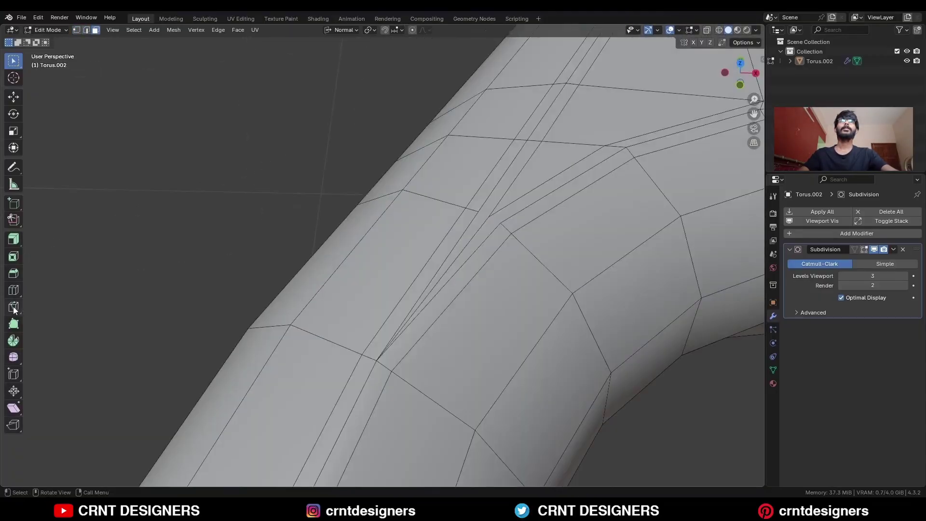
Step: Knife short cuts from the loose junction vertices to the adjoining bevel edges to reroute the left junction's topology
{"action": "left_click", "coordinate": [13, 306]}
{"action": "key", "text": "1"}
{"action": "left_click", "coordinate": [500, 223]}
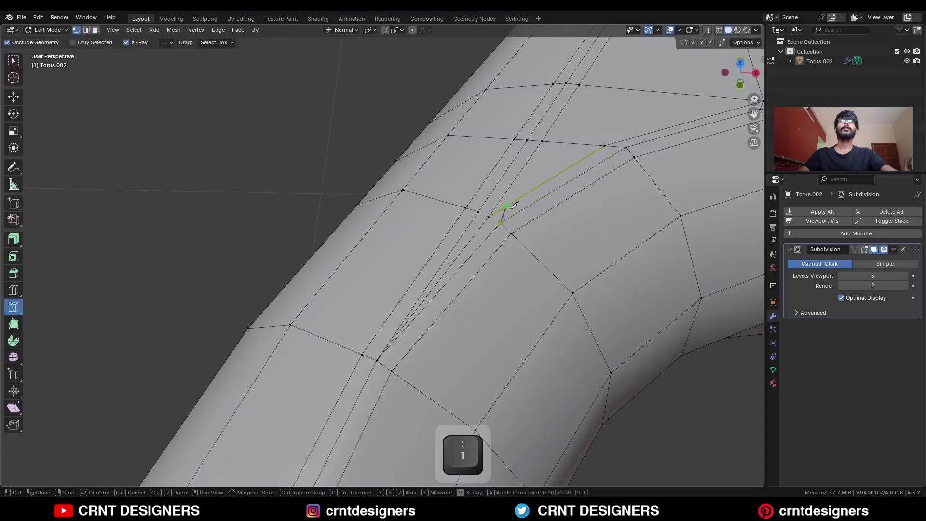
{"action": "left_click", "coordinate": [510, 204]}
{"action": "key", "text": "space"}
{"action": "left_click", "coordinate": [478, 212]}
{"action": "left_click", "coordinate": [499, 203]}
{"action": "key", "text": "space"}
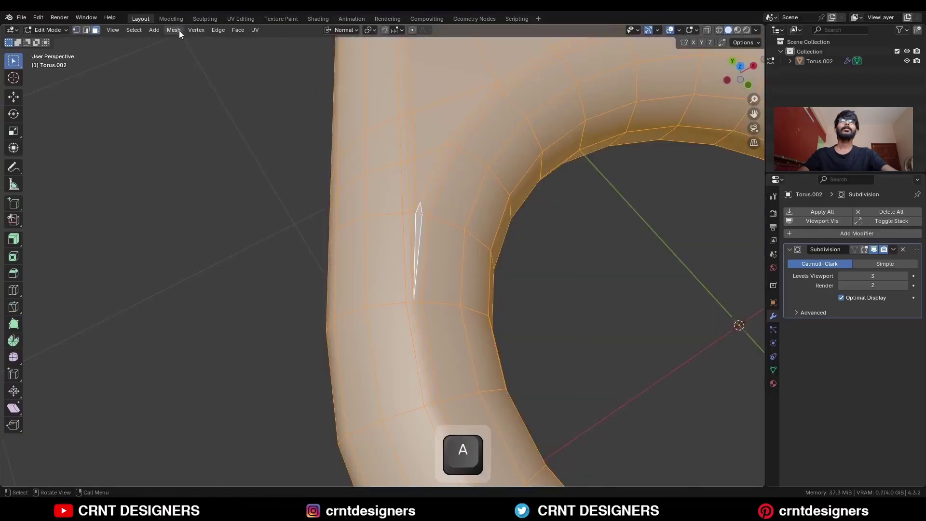
Step: Symmetrize the whole mesh from -X to +X and check the face loops running through the left junction
{"action": "left_click", "coordinate": [178, 30]}
{"action": "left_click", "coordinate": [212, 170]}
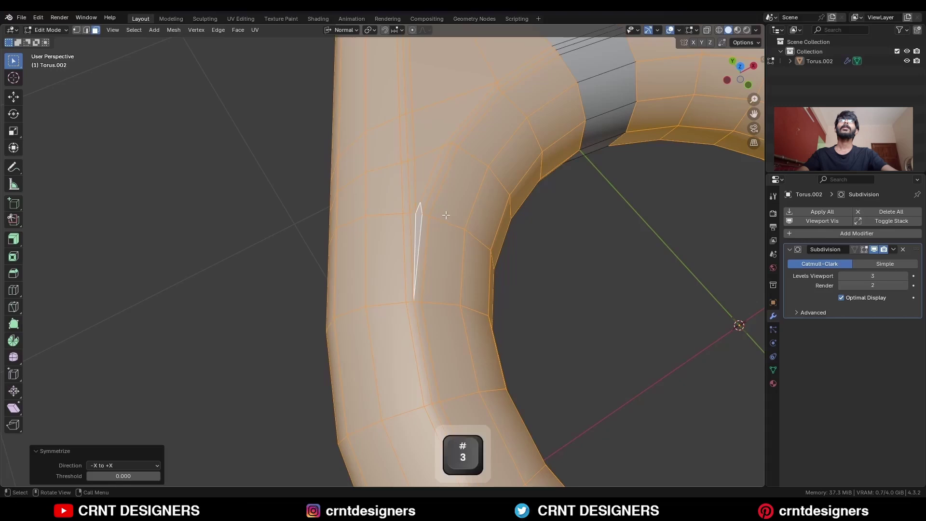
{"action": "left_click", "coordinate": [419, 208], "text": "alt"}
{"action": "left_click", "coordinate": [421, 207], "text": "alt"}
{"action": "scroll", "coordinate": [427, 214], "scroll_direction": "down", "scroll_amount": 3}
{"action": "middle_click_drag", "start_coordinate": [431, 218], "coordinate": [419, 198]}
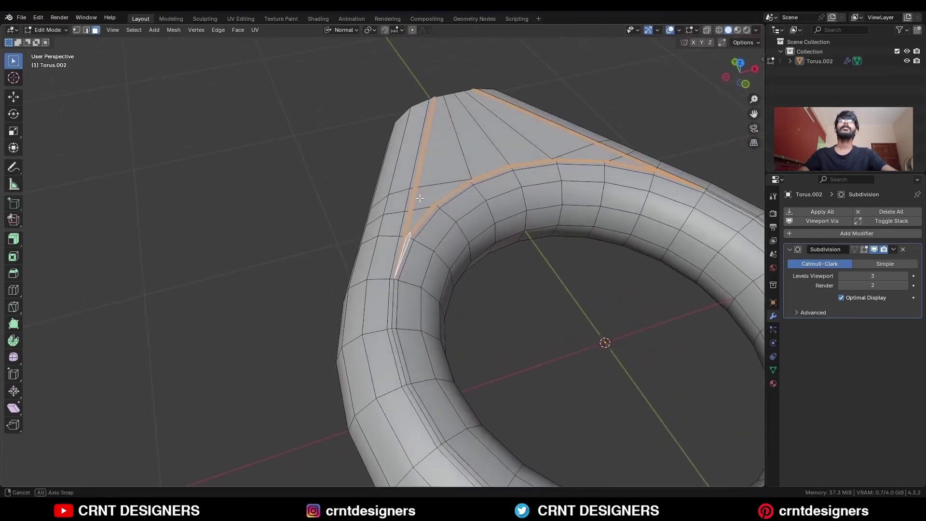
{"action": "left_click", "coordinate": [400, 281], "text": "alt"}
{"action": "left_click", "coordinate": [405, 241], "text": "alt"}
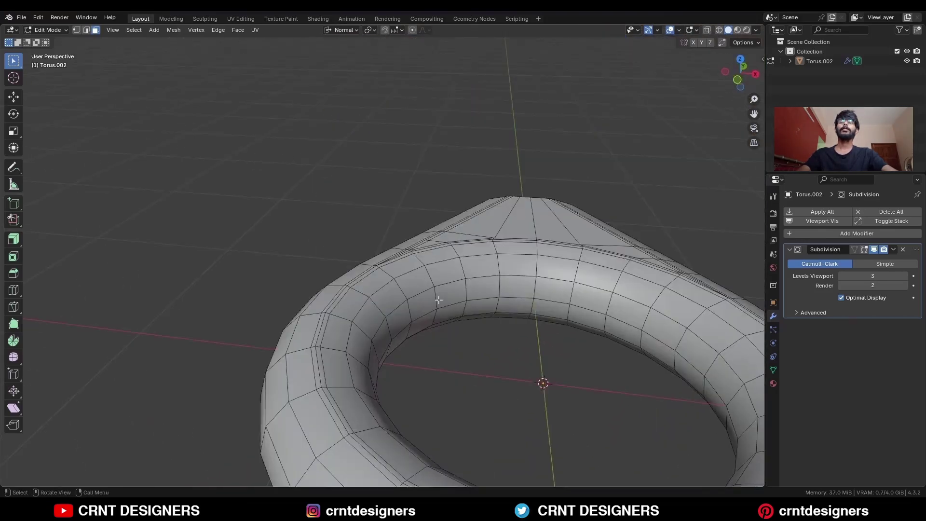
Step: Shrink two neighbouring edge loops on the ring's inner slope along their normals
{"action": "key", "text": "2"}
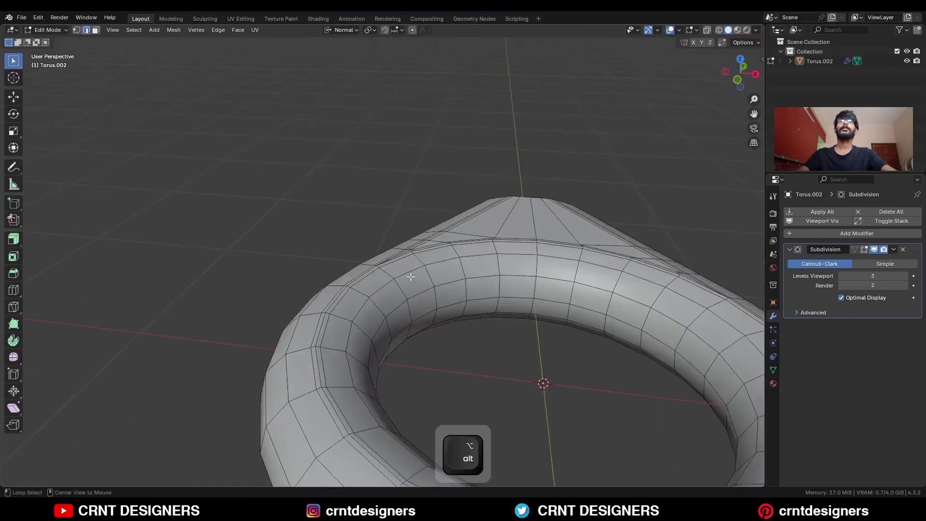
{"action": "left_click", "coordinate": [420, 296], "text": "alt+shift"}
{"action": "middle_click_drag", "start_coordinate": [421, 297], "coordinate": [533, 245]}
{"action": "key", "text": "alt+s"}
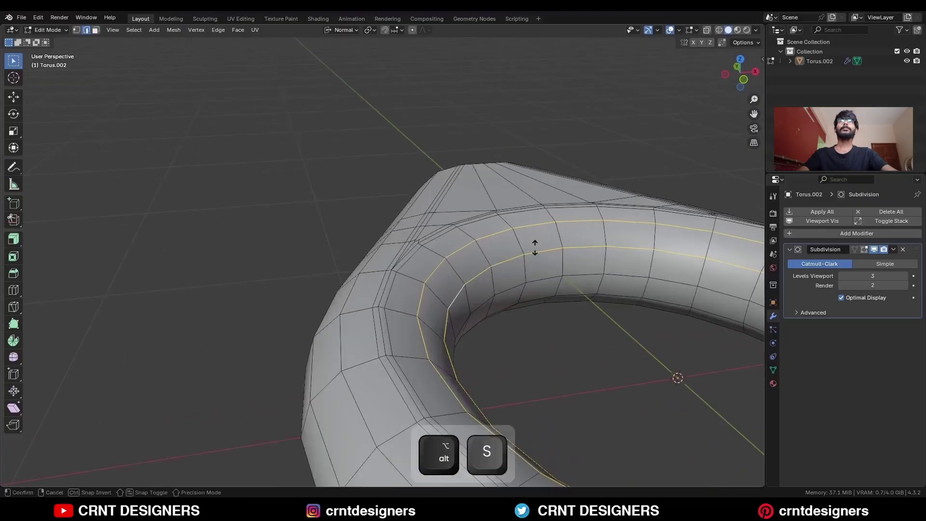
{"action": "left_click", "coordinate": [535, 291]}
Step: Bevel the edge loop bordering the ring's hole with width 0.0245 m, 2 segments and shape 1.000
{"action": "middle_click_drag", "start_coordinate": [535, 292], "coordinate": [557, 319]}
{"action": "key", "text": "ctrl+b"}
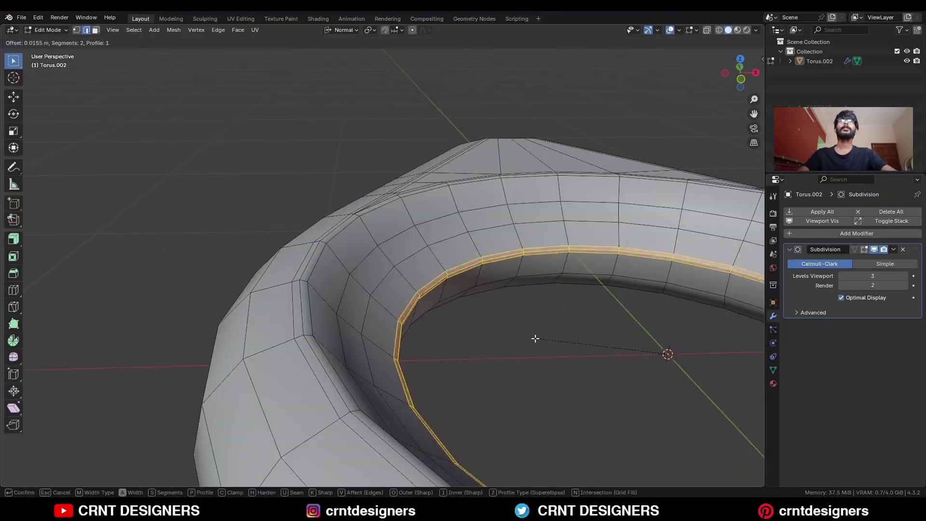
{"action": "left_click", "coordinate": [548, 341], "text": "shift"}
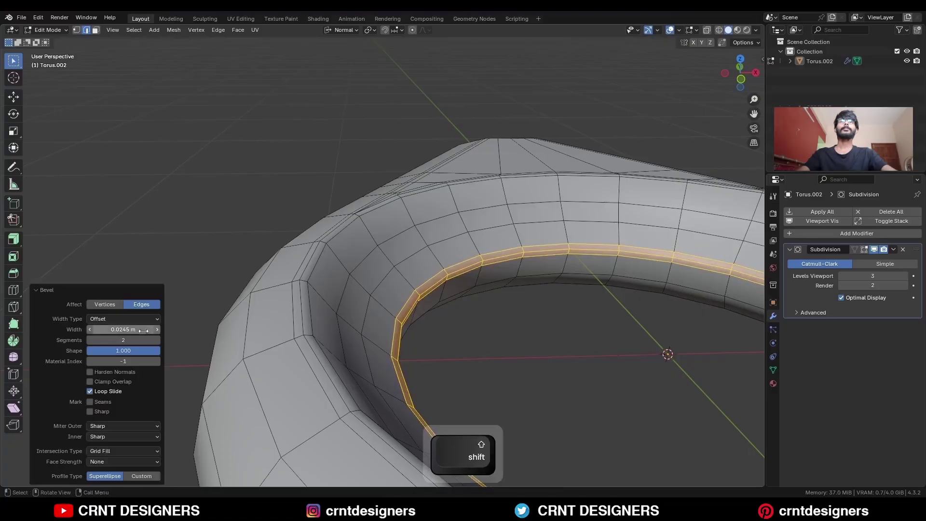
Step: Apply Set Flow to the two edge loops on the ring's inner slope
{"action": "left_click", "coordinate": [370, 253], "text": "alt"}
{"action": "left_click", "coordinate": [388, 279], "text": "alt+shift"}
{"action": "right_click", "coordinate": [531, 207]}
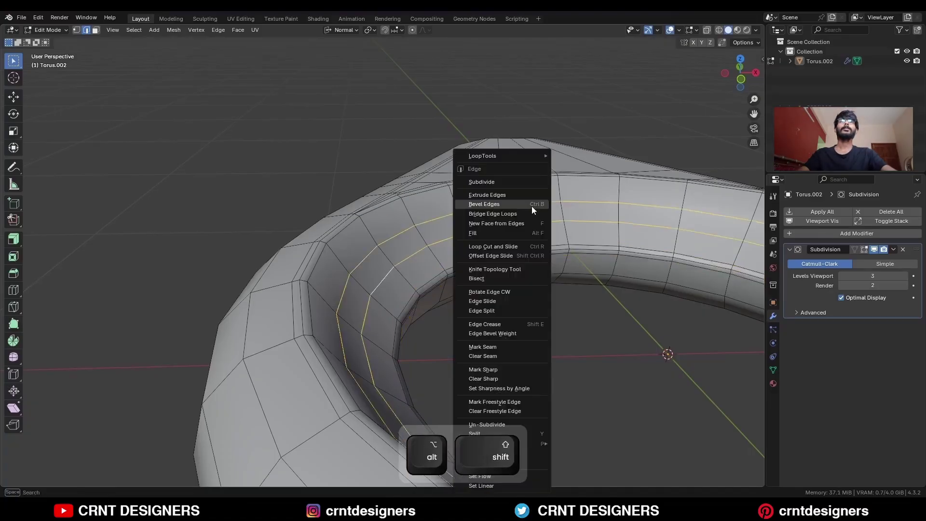
{"action": "left_click", "coordinate": [505, 476]}
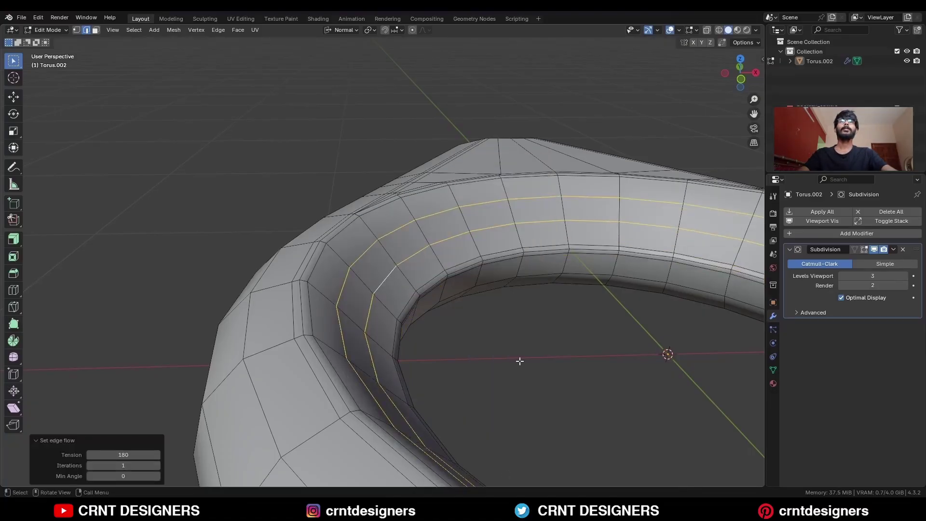
Step: Add three evenly spaced loop cuts across the tab in top view, without sliding them
{"action": "key", "text": "KP_7"}
{"action": "key", "text": "ctrl+r"}
{"action": "scroll", "coordinate": [425, 212], "scroll_direction": "up", "scroll_amount": 2}
{"action": "left_click", "coordinate": [426, 212]}
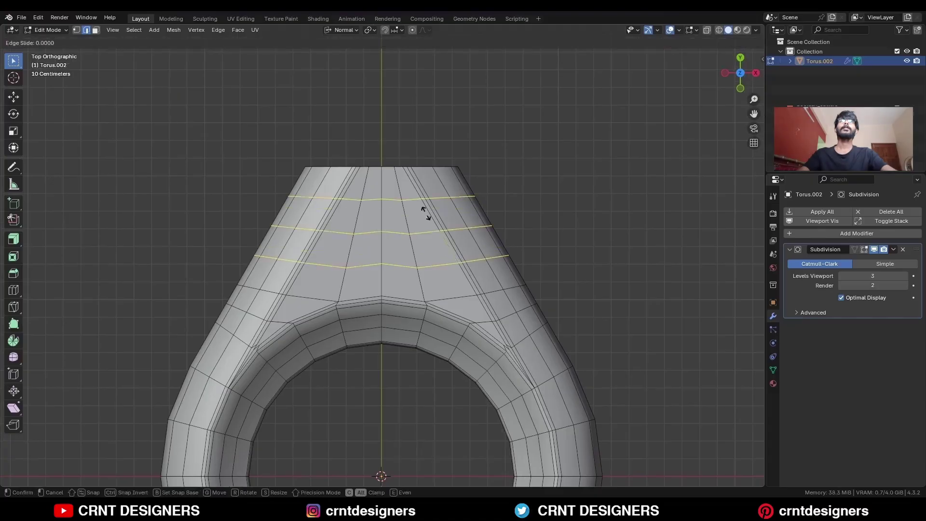
{"action": "right_click", "coordinate": [426, 212]}
Step: Fill the open flat end of the tab with a face
{"action": "left_click", "coordinate": [479, 160]}
{"action": "middle_click_drag", "start_coordinate": [480, 159], "coordinate": [473, 209]}
{"action": "key", "text": "2"}
{"action": "key", "text": "f"}
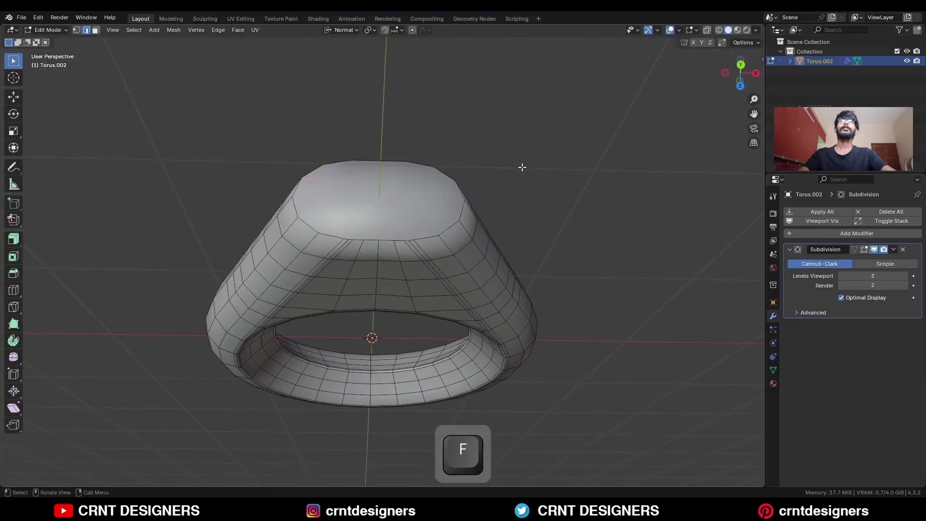
Step: Inset the tab's flat end face by 0.05875 m and inset the resulting inner face a second time
{"action": "middle_click_drag", "start_coordinate": [521, 166], "coordinate": [559, 174]}
{"action": "key", "text": "3"}
{"action": "key", "text": "i"}
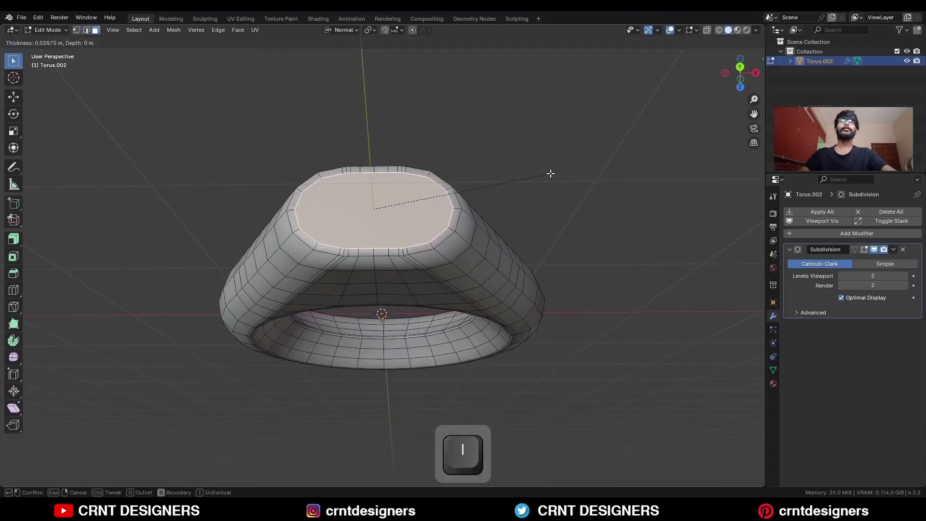
{"action": "left_click", "coordinate": [530, 183], "text": "shift"}
{"action": "key", "text": "i"}
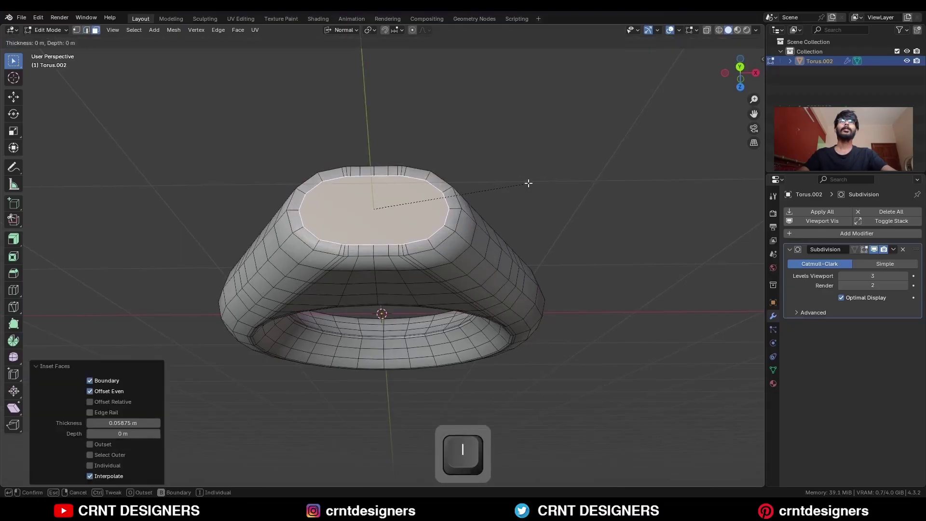
{"action": "left_click", "coordinate": [523, 184]}
Step: Bevel the outer edge loop of the tab's flat end with width 0.0154 m, 1 segment and shape 1.000
{"action": "scroll", "coordinate": [404, 181], "scroll_direction": "up", "scroll_amount": 4}
{"action": "key", "text": "2"}
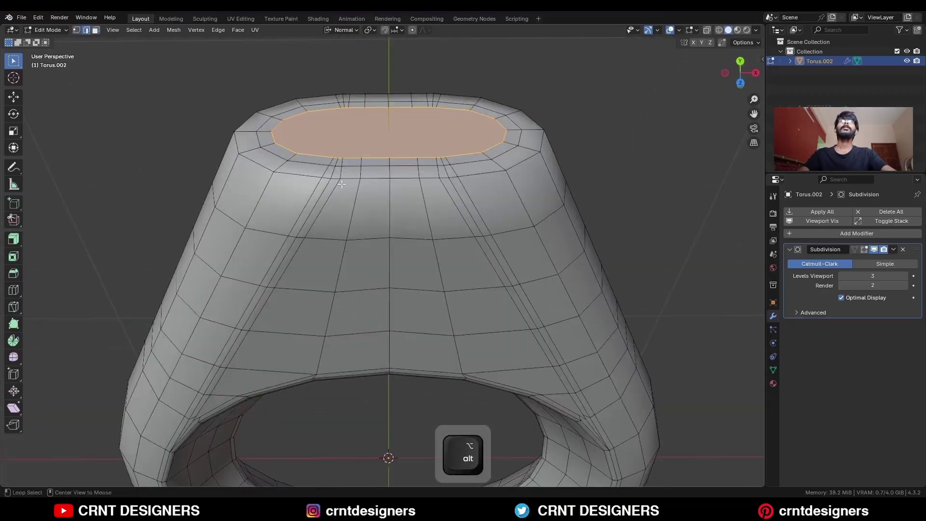
{"action": "left_click", "coordinate": [404, 180], "text": "alt"}
{"action": "middle_click_drag", "start_coordinate": [404, 181], "coordinate": [579, 239]}
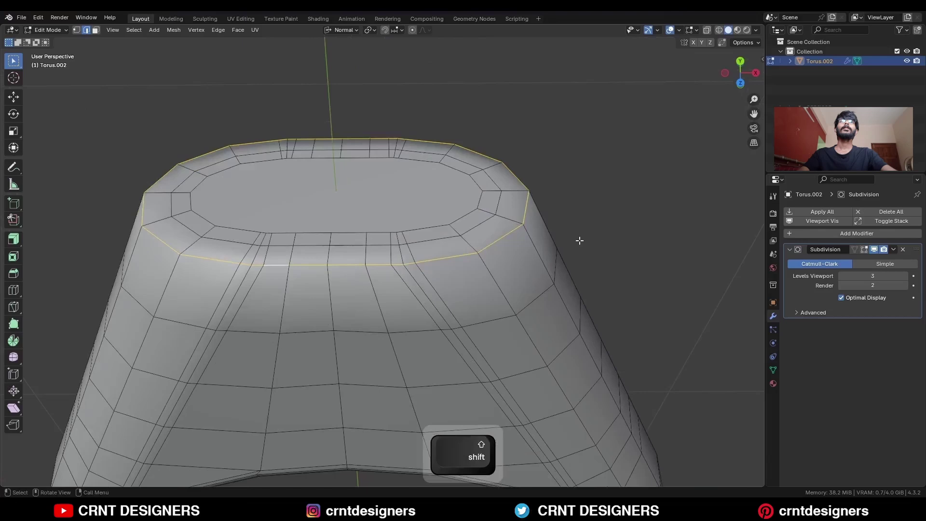
{"action": "key", "text": "ctrl+b"}
{"action": "left_click", "coordinate": [603, 231]}
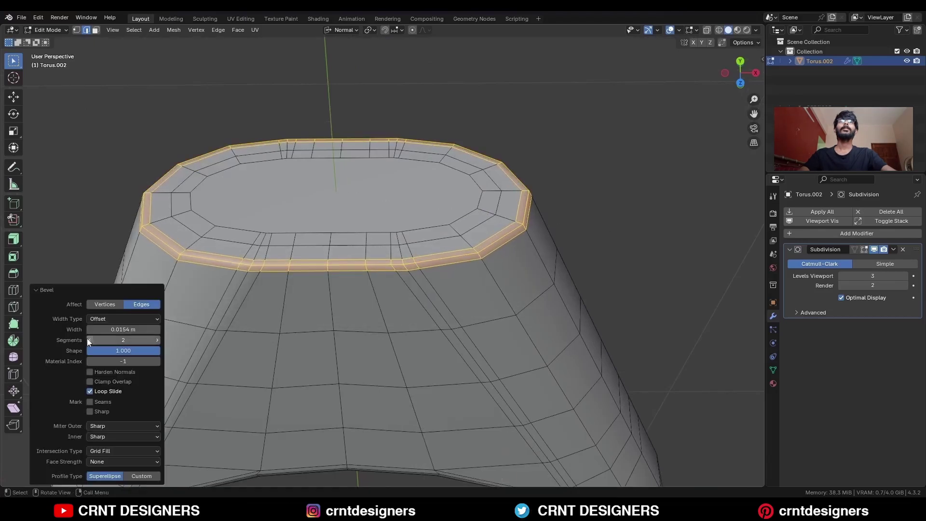
{"action": "left_click", "coordinate": [90, 340]}
Step: Bevel both edge loops along the tab end's chamfer with width 0.00689 m, 2 segments and shape 1.000
{"action": "middle_click_drag", "start_coordinate": [482, 260], "coordinate": [486, 190]}
{"action": "left_click", "coordinate": [436, 300], "text": "alt"}
{"action": "left_click", "coordinate": [446, 309], "text": "alt+shift"}
{"action": "key", "text": "ctrl+b"}
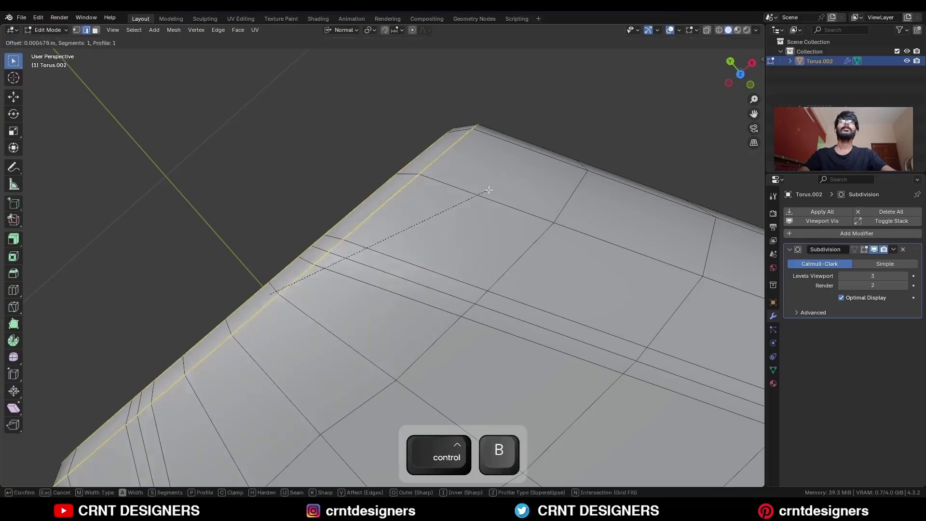
{"action": "left_click", "coordinate": [504, 197]}
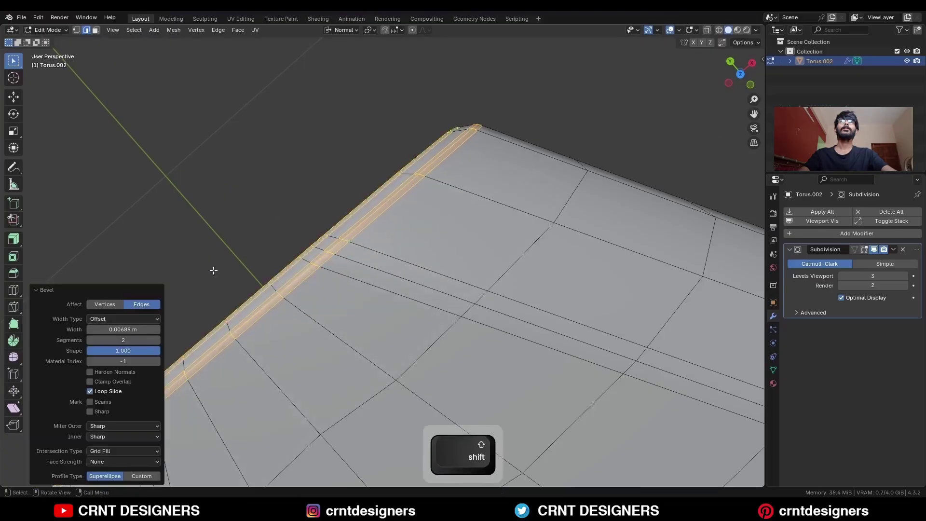
Step: Turn the innermost end face into a regular circle with LoopTools Circle and scale it down to about 0.68
{"action": "key", "text": "3"}
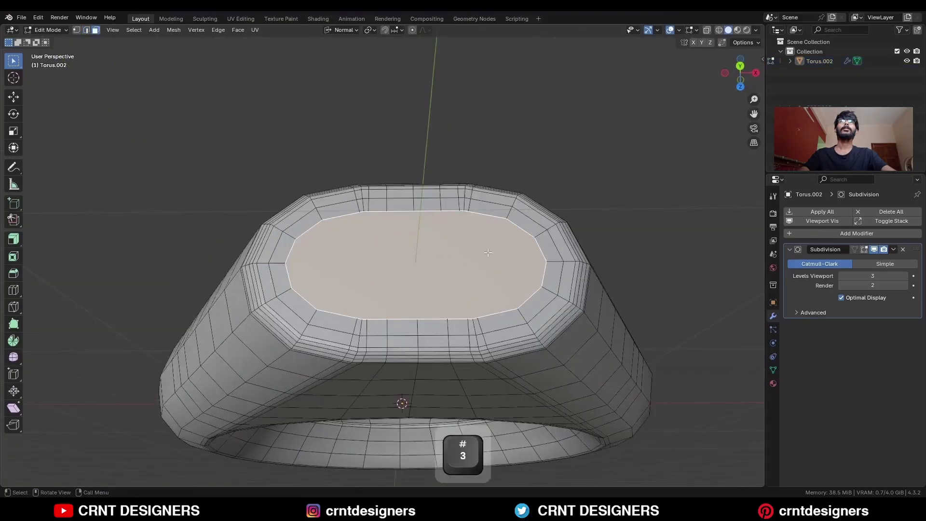
{"action": "right_click", "coordinate": [513, 224]}
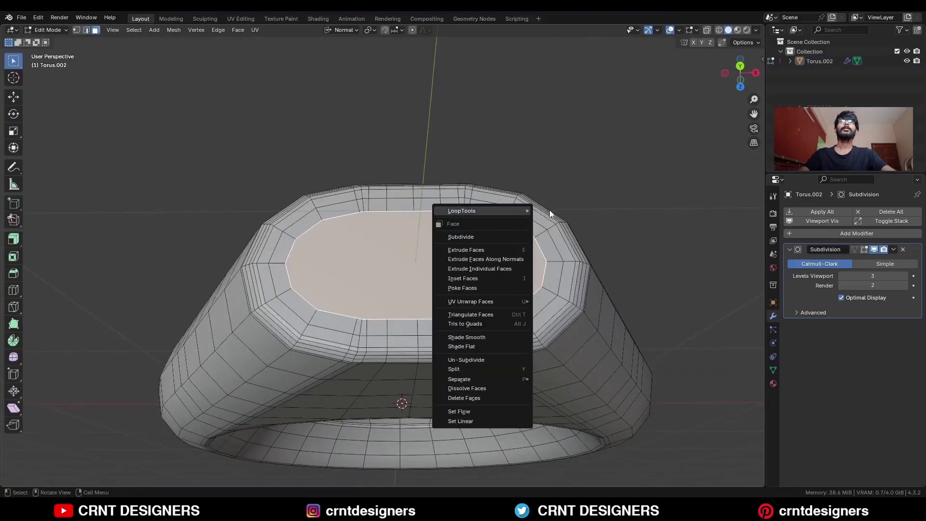
{"action": "mouse_move", "coordinate": [526, 210]}
{"action": "left_click", "coordinate": [560, 220]}
{"action": "key", "text": "s"}
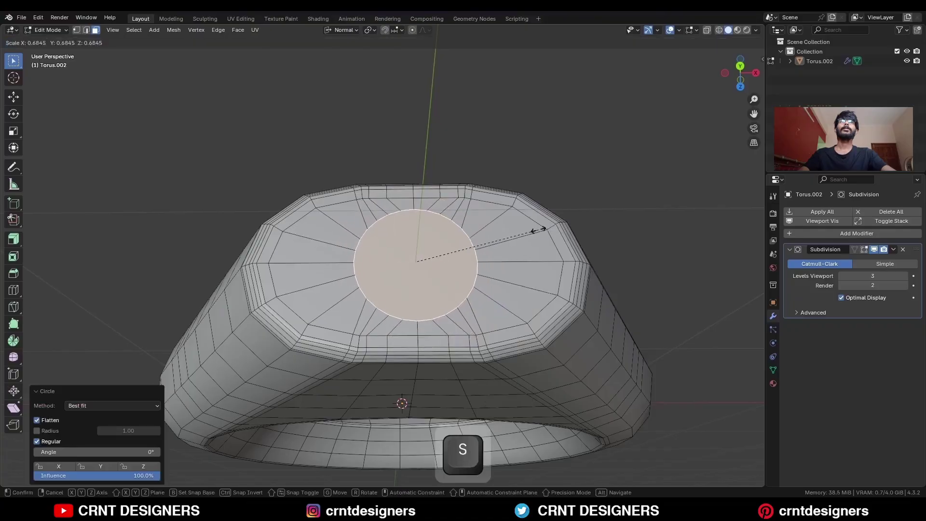
{"action": "left_click", "coordinate": [540, 235]}
Step: Extrude the circular face outward about 0.42 m to form a round post on the tab
{"action": "middle_click_drag", "start_coordinate": [540, 236], "coordinate": [456, 269]}
{"action": "key", "text": "e"}
{"action": "left_click", "coordinate": [449, 218]}
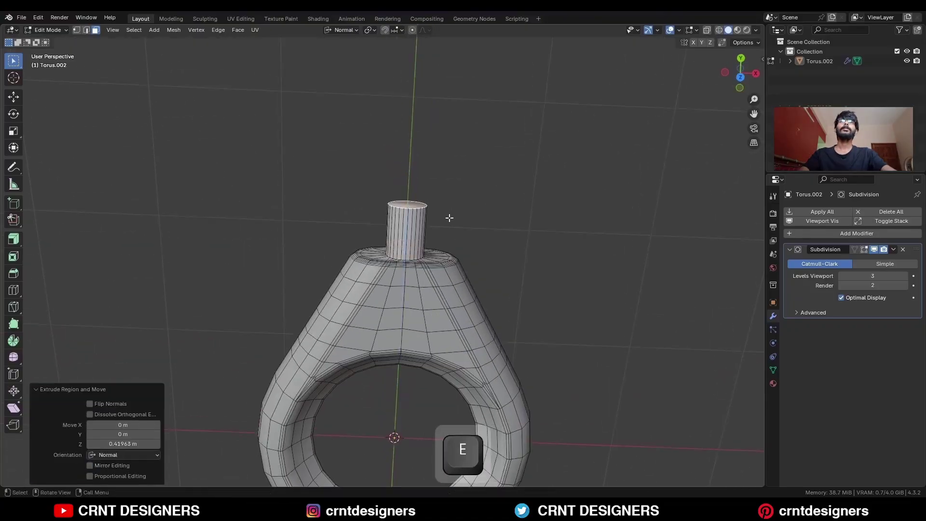
Step: Bevel the edge loops at the post's base and outer end with 2 segments and profile 1
{"action": "left_click", "coordinate": [741, 77]}
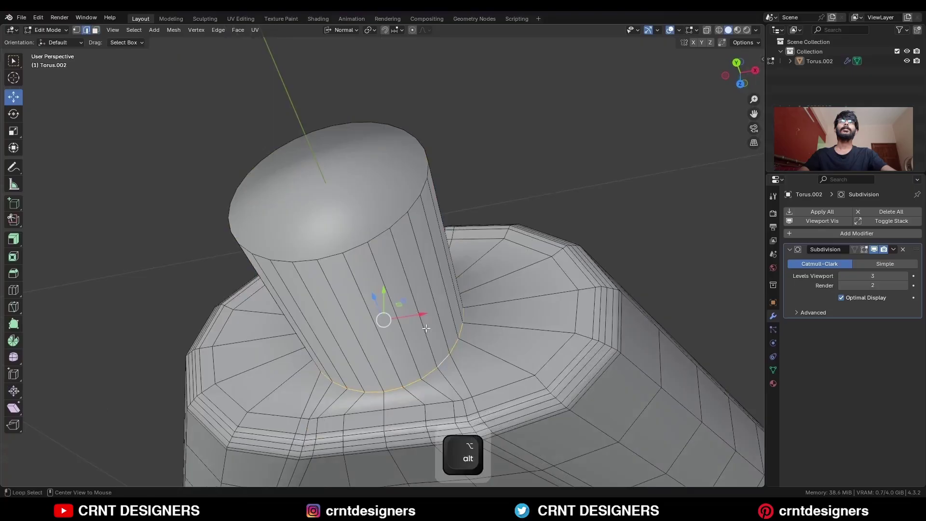
{"action": "left_click", "coordinate": [391, 225], "text": "alt+shift"}
{"action": "key", "text": "ctrl+b"}
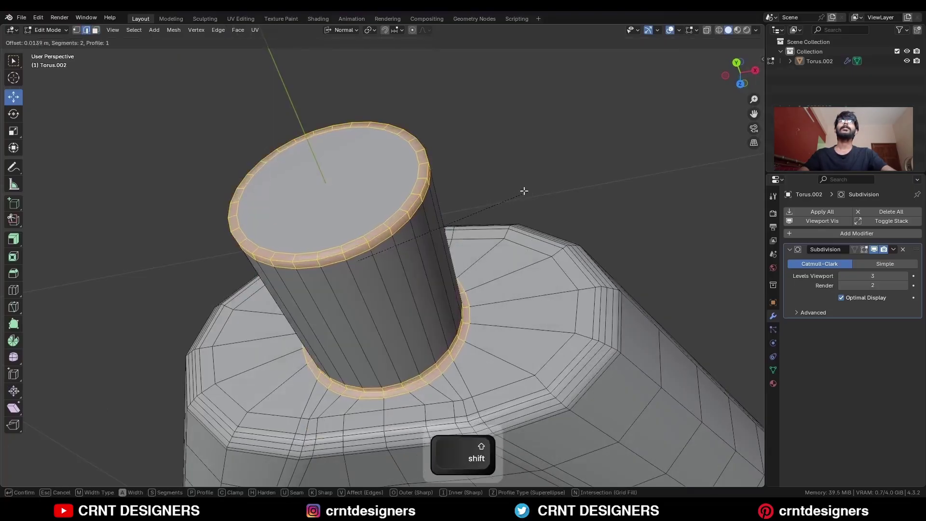
{"action": "left_click", "coordinate": [504, 193]}
Step: Inset the post's end face by 0.03585 m and delete the inner face
{"action": "key", "text": "3"}
{"action": "left_click", "coordinate": [360, 250]}
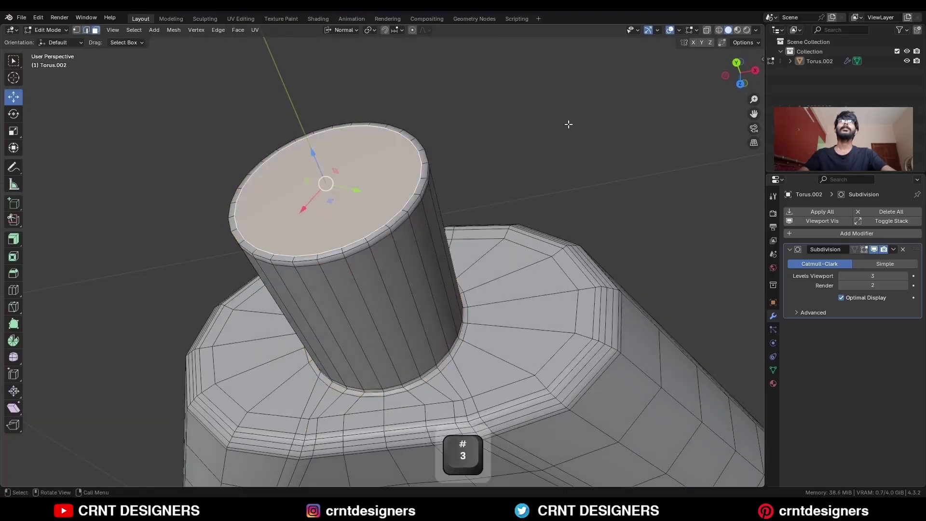
{"action": "key", "text": "i"}
{"action": "left_click", "coordinate": [555, 119]}
{"action": "key", "text": "x"}
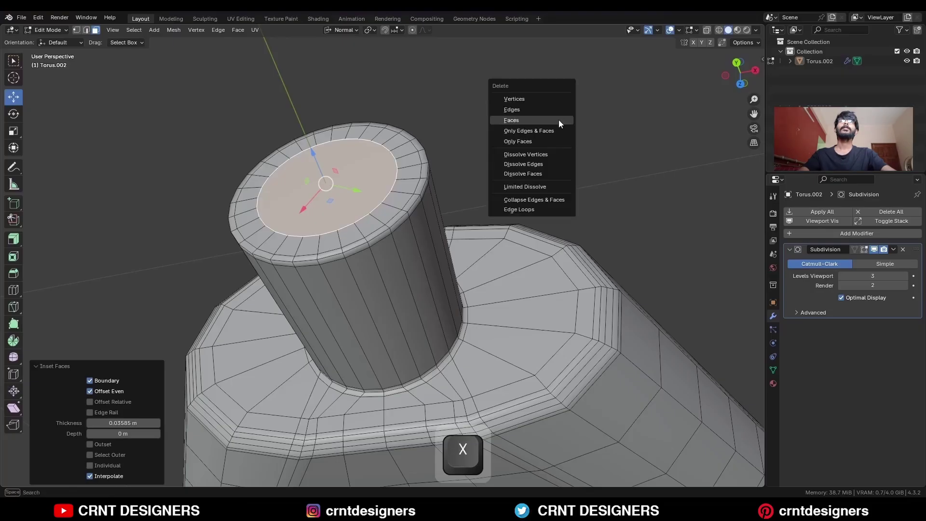
{"action": "left_click", "coordinate": [558, 119]}
Step: Close the circular opening at the post's end with a Grid Fill of span 7
{"action": "key", "text": "2"}
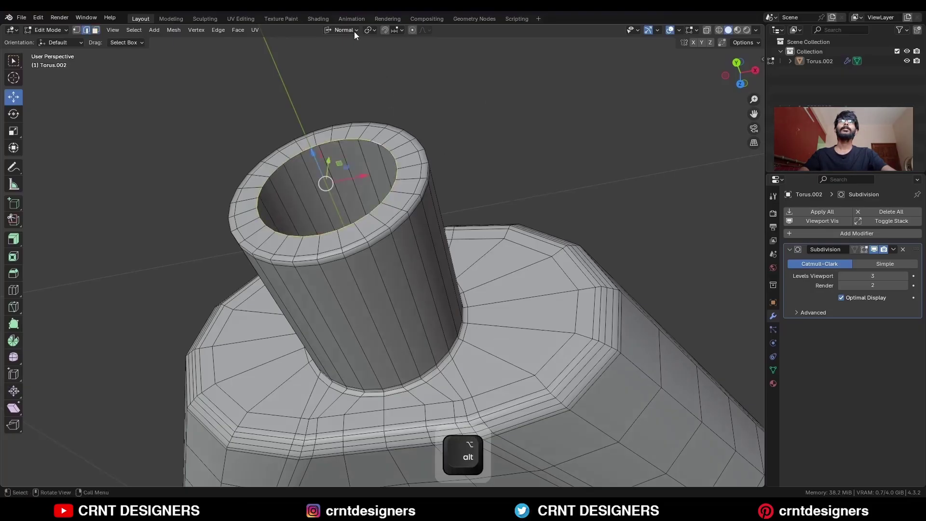
{"action": "left_click", "coordinate": [239, 31]}
{"action": "left_click", "coordinate": [265, 144]}
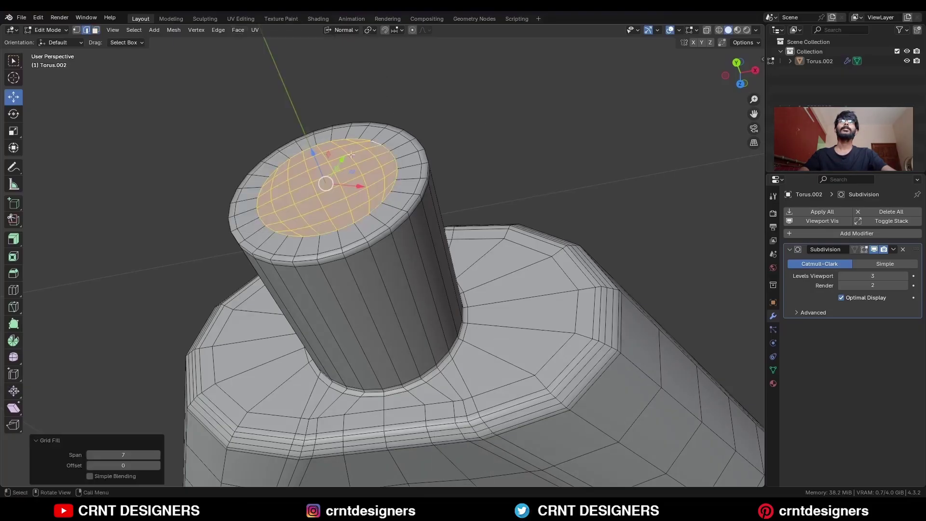
Step: Adjust the Grid Fill offset in back view so the grid lines align with the ring's main axes
{"action": "middle_click_drag", "start_coordinate": [267, 144], "coordinate": [388, 289]}
{"action": "middle_click_drag", "start_coordinate": [388, 290], "coordinate": [368, 144], "text": "shift"}
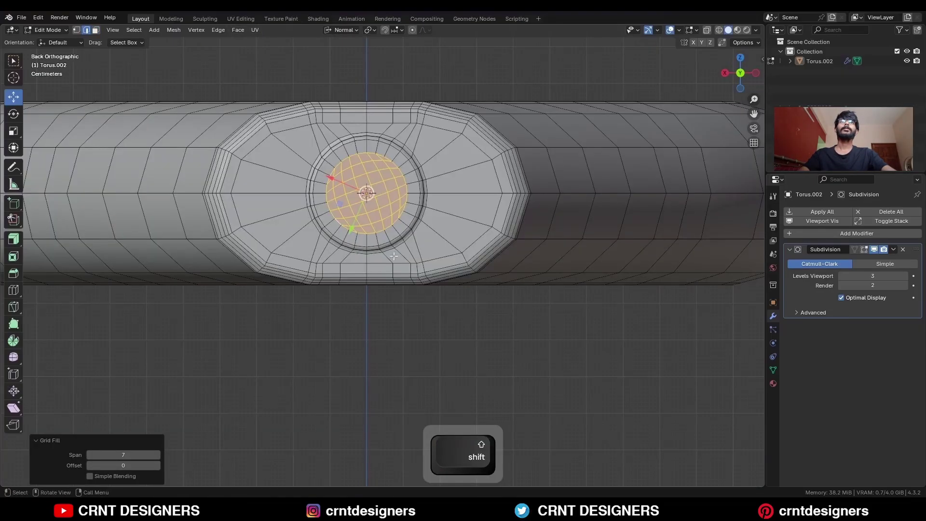
{"action": "left_click", "coordinate": [157, 466]}
{"action": "left_click", "coordinate": [156, 466]}
{"action": "left_click", "coordinate": [156, 465]}
{"action": "left_click", "coordinate": [156, 465]}
{"action": "left_click", "coordinate": [156, 466]}
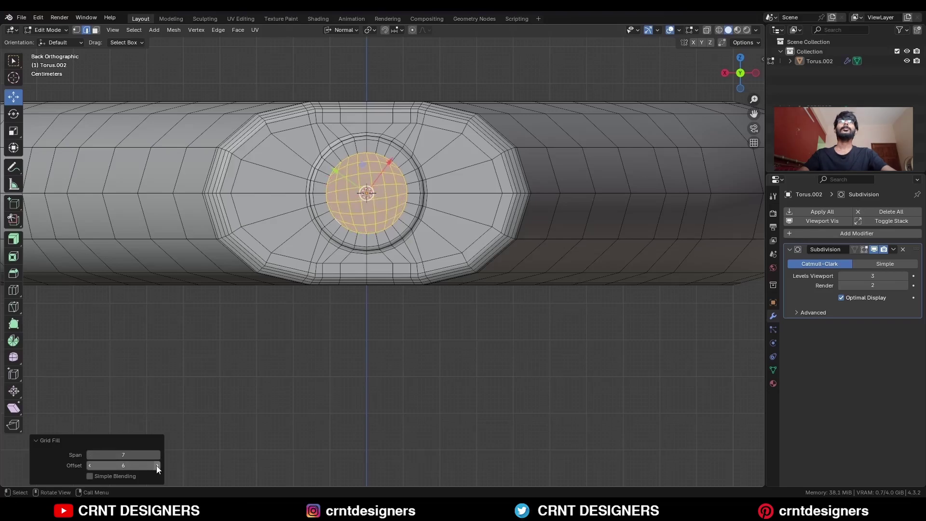
{"action": "left_click", "coordinate": [89, 467]}
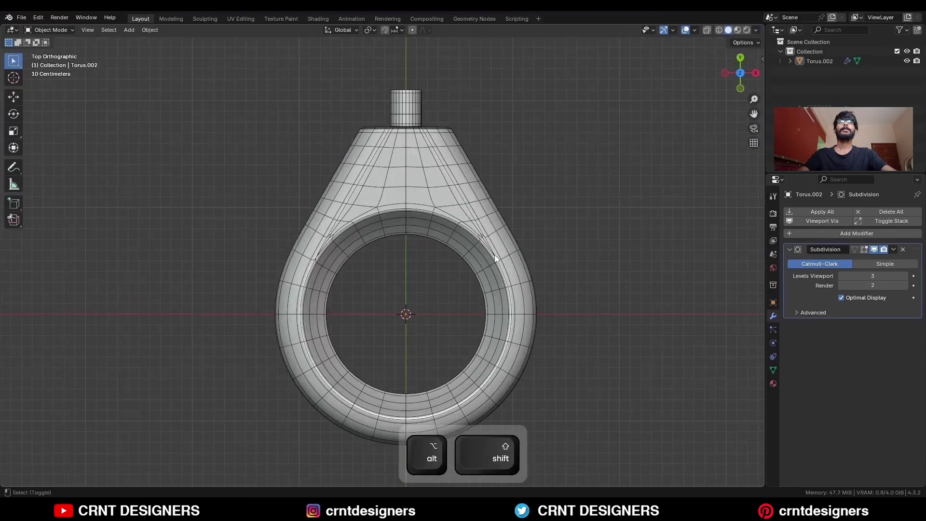
Step: Save the file and inspect the ring's smooth shading with the viewport overlays temporarily hidden
{"action": "key", "text": "alt+shift+z"}
{"action": "scroll", "coordinate": [483, 217], "scroll_direction": "down", "scroll_amount": 3}
{"action": "key", "text": "ctrl+s"}
{"action": "middle_click_drag", "start_coordinate": [456, 236], "coordinate": [456, 217]}
{"action": "key", "text": "alt+shift+z"}
{"action": "scroll", "coordinate": [456, 217], "scroll_direction": "up", "scroll_amount": 3}
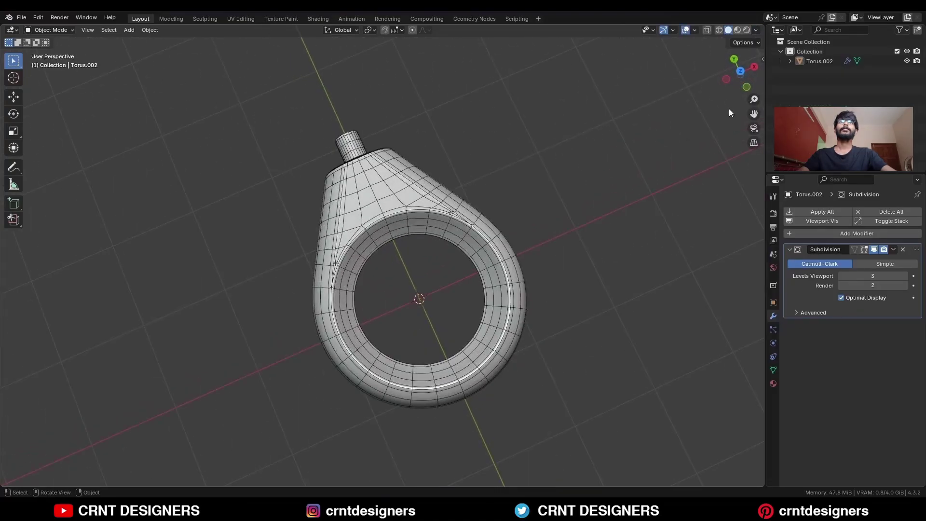